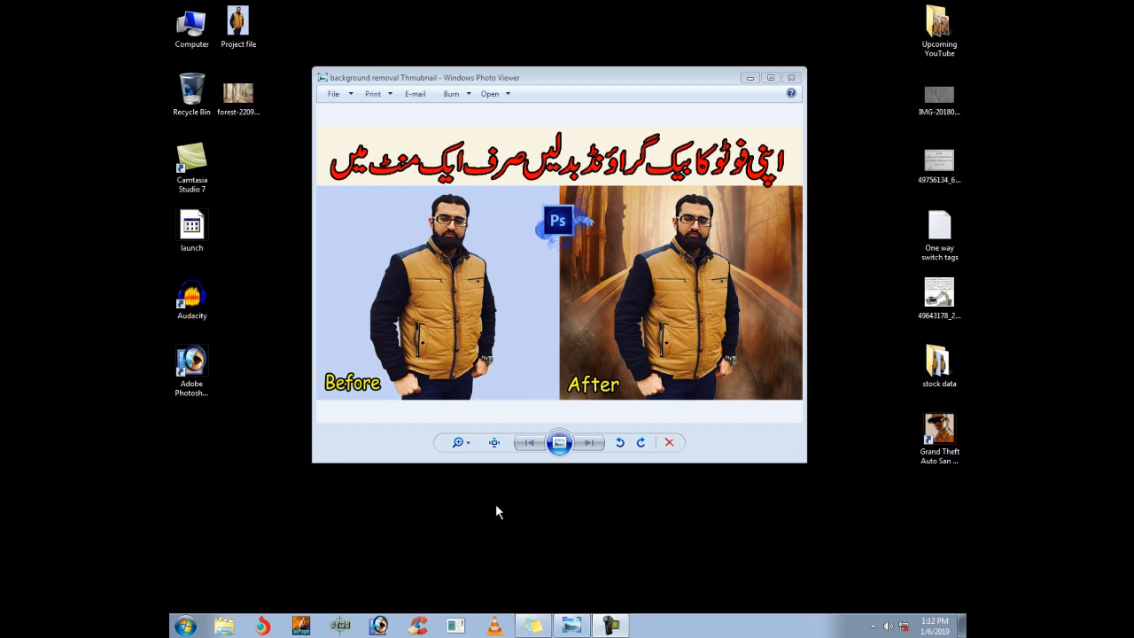
# View the Project file portrait and the forest-2209233_1920 background image from the desktop, closing each one after viewing.
pyautogui.doubleClick(247, 48)
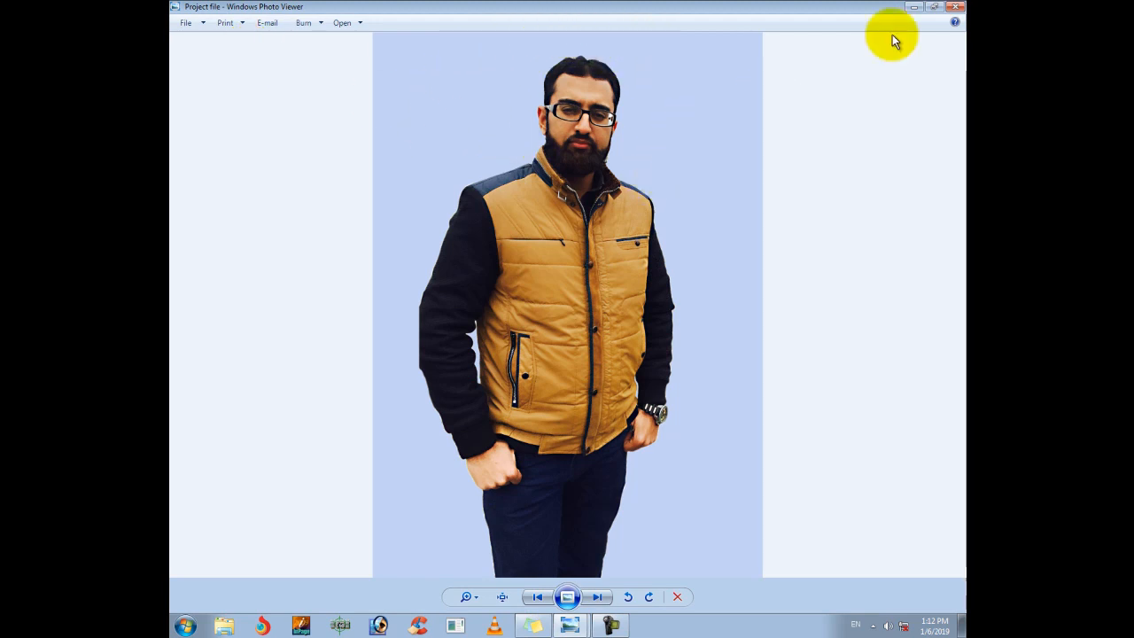
pyautogui.click(953, 7)
pyautogui.click(217, 104)
pyautogui.doubleClick(219, 104)
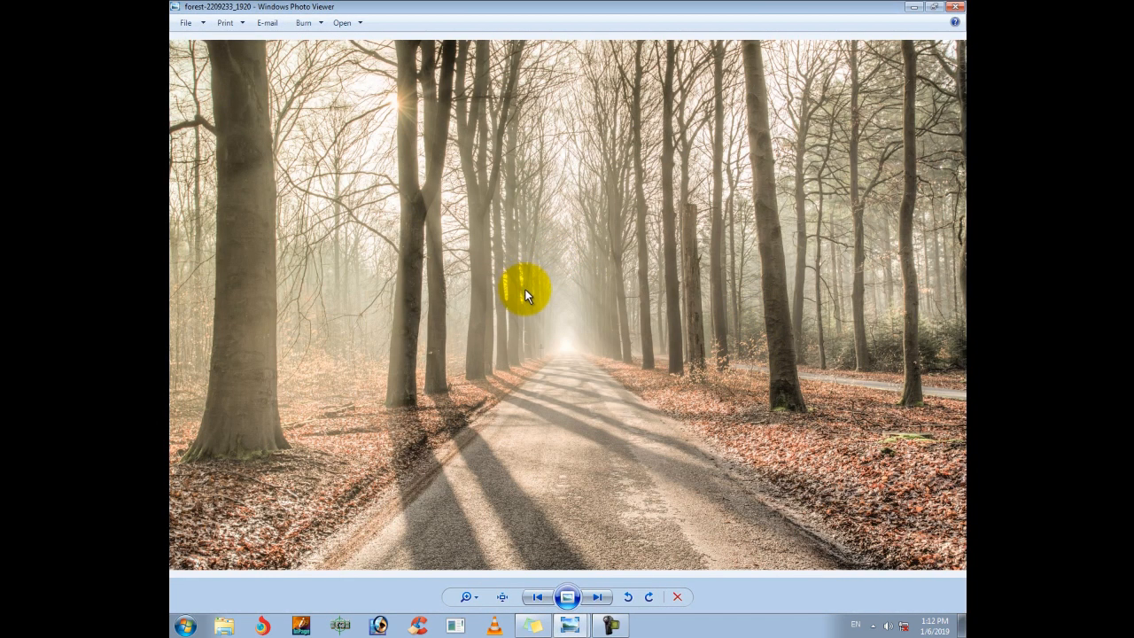
pyautogui.click(954, 7)
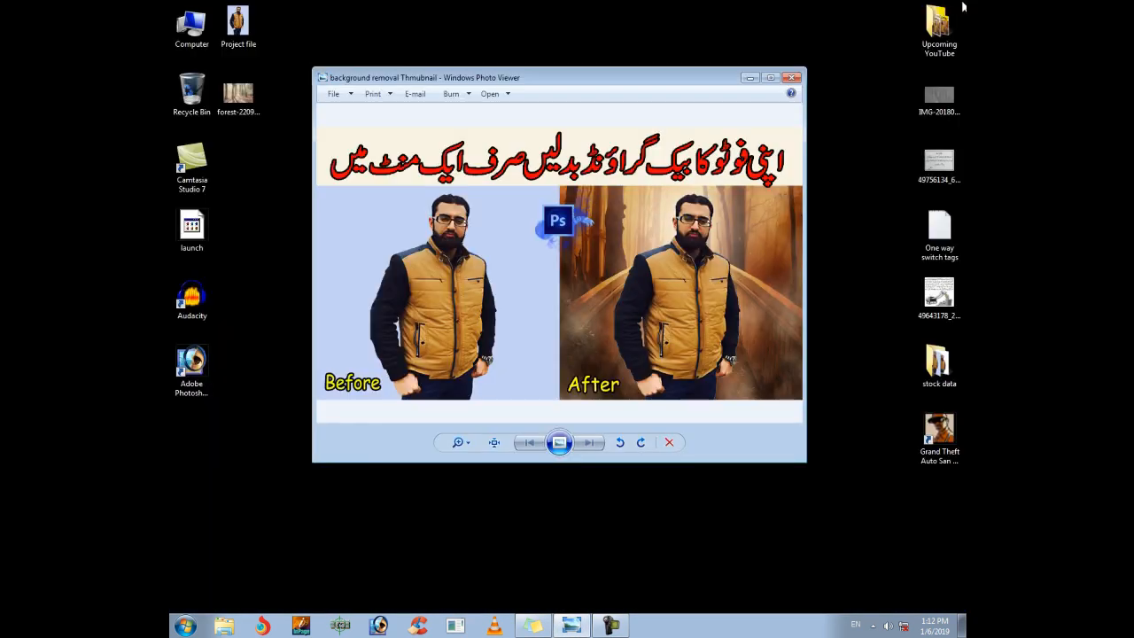
# Minimize the open thumbnail preview and launch Adobe Photoshop 7.0 from the desktop.
pyautogui.click(754, 79)
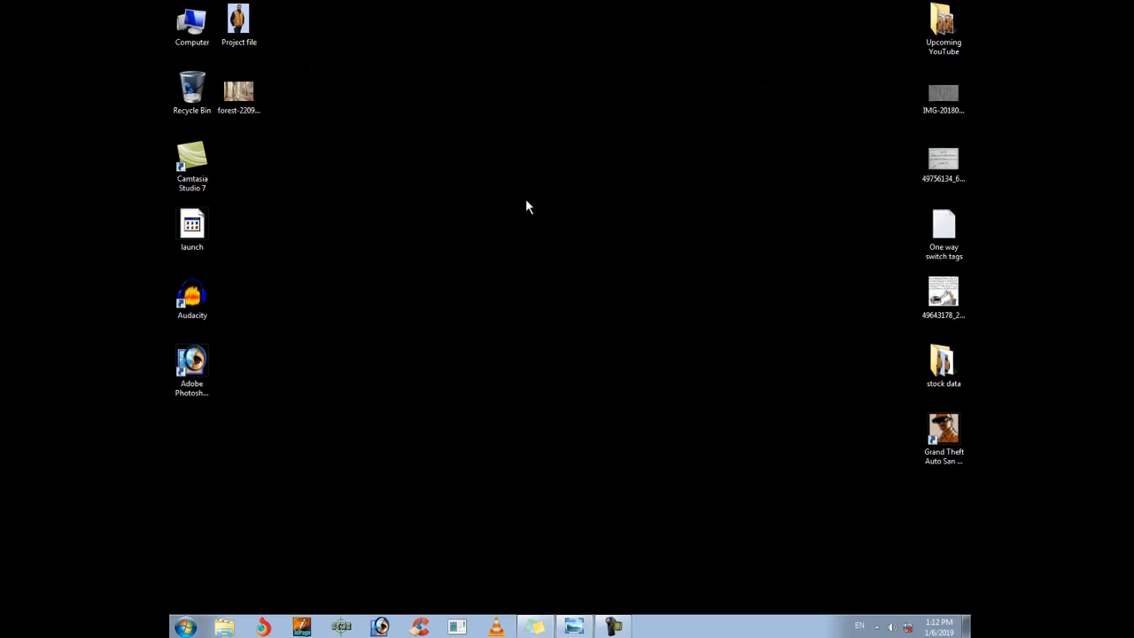
pyautogui.click(302, 317)
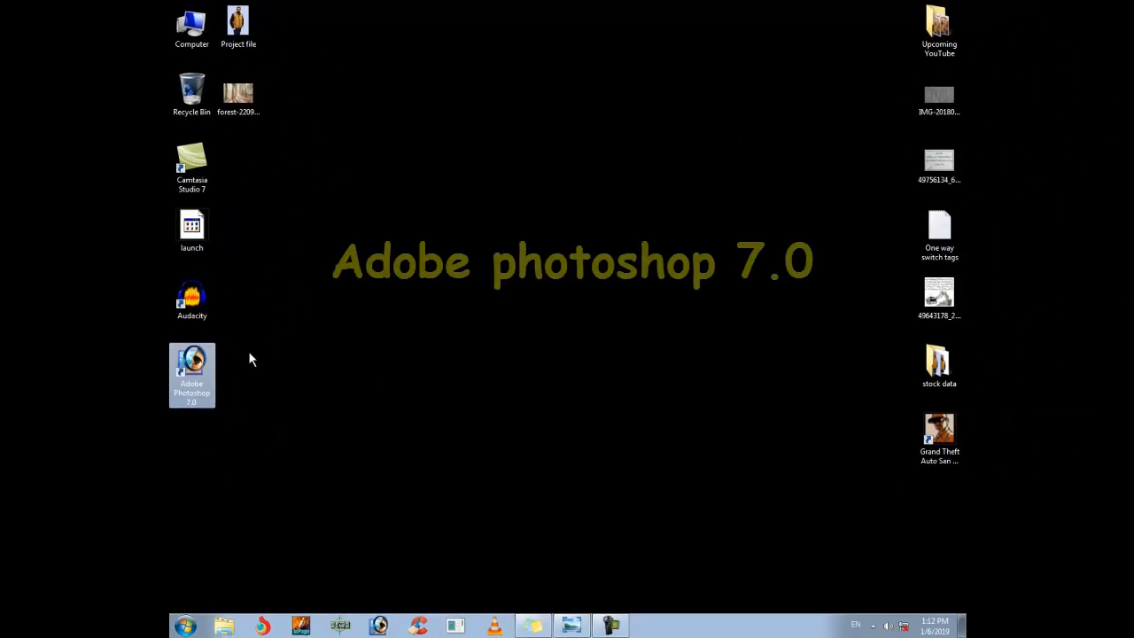
pyautogui.click(248, 351)
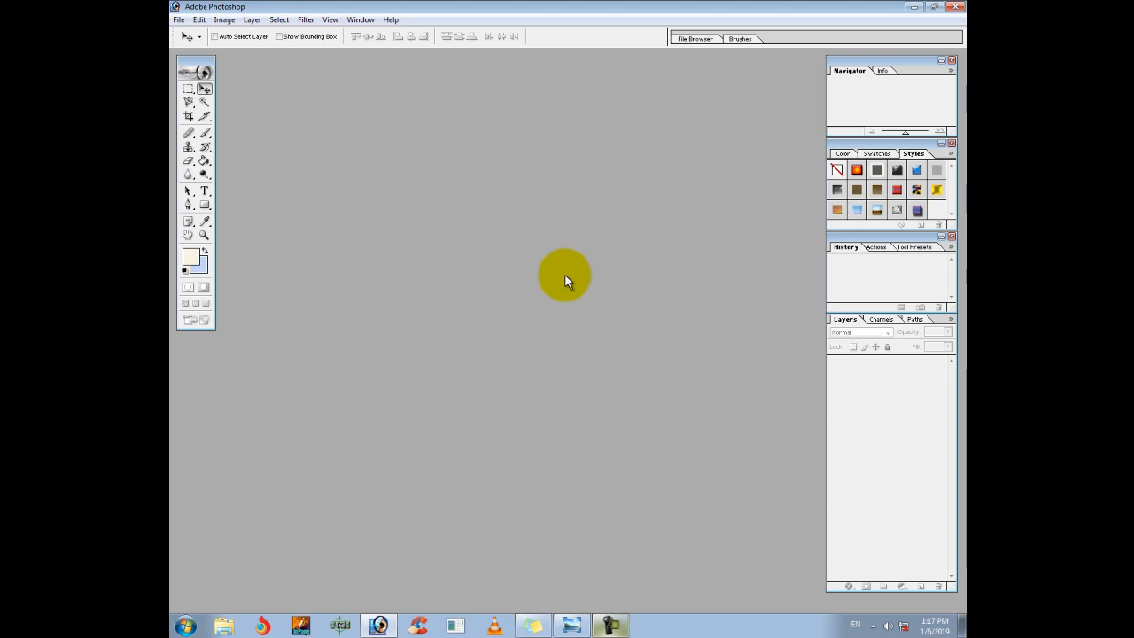
# Open the Project file portrait from the Desktop folder for editing.
pyautogui.hotkey('ctrl', 'o')
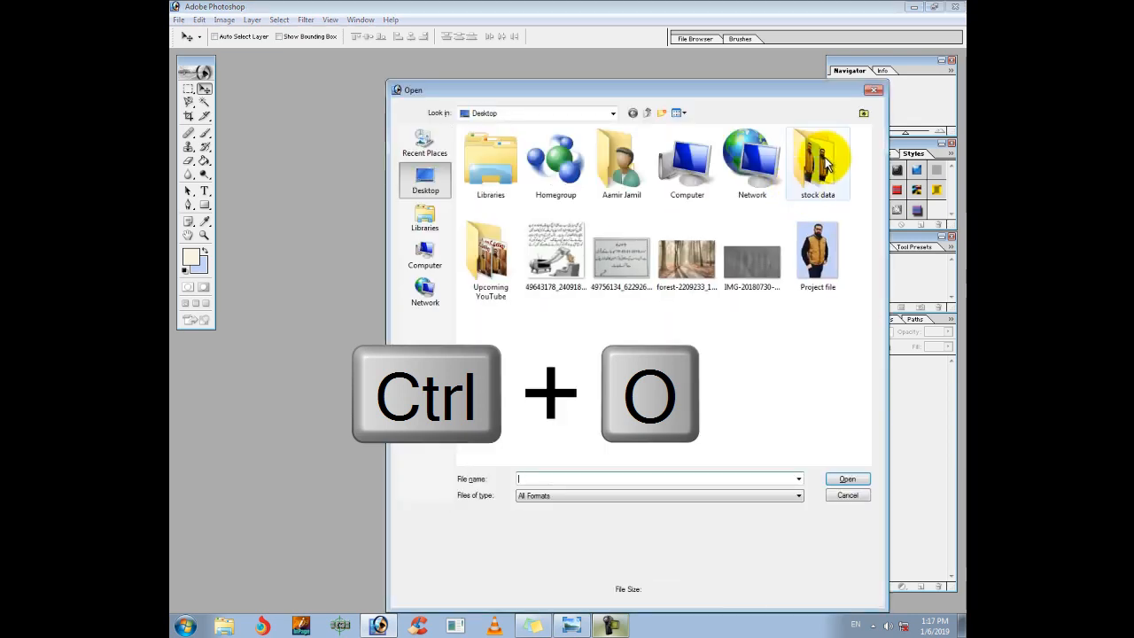
pyautogui.click(872, 91)
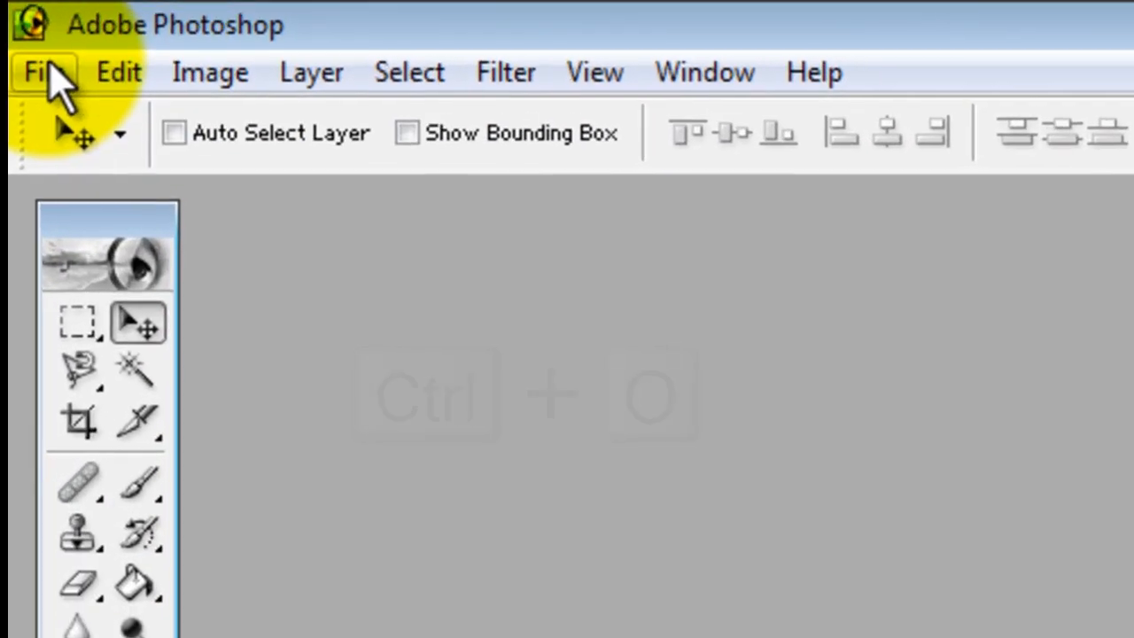
pyautogui.click(45, 75)
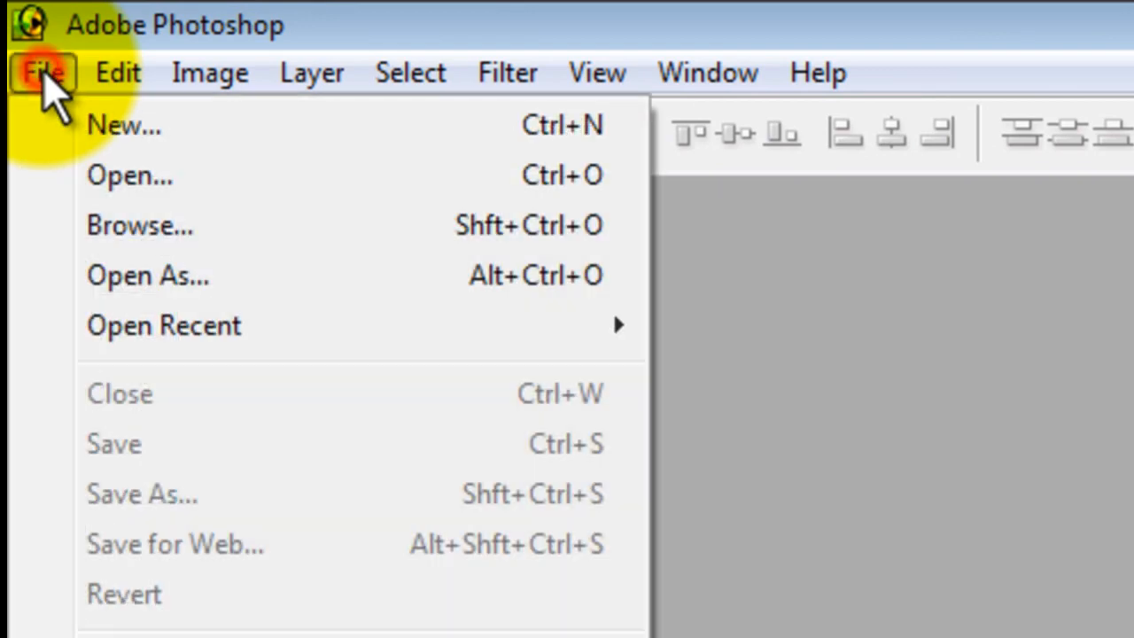
pyautogui.click(106, 177)
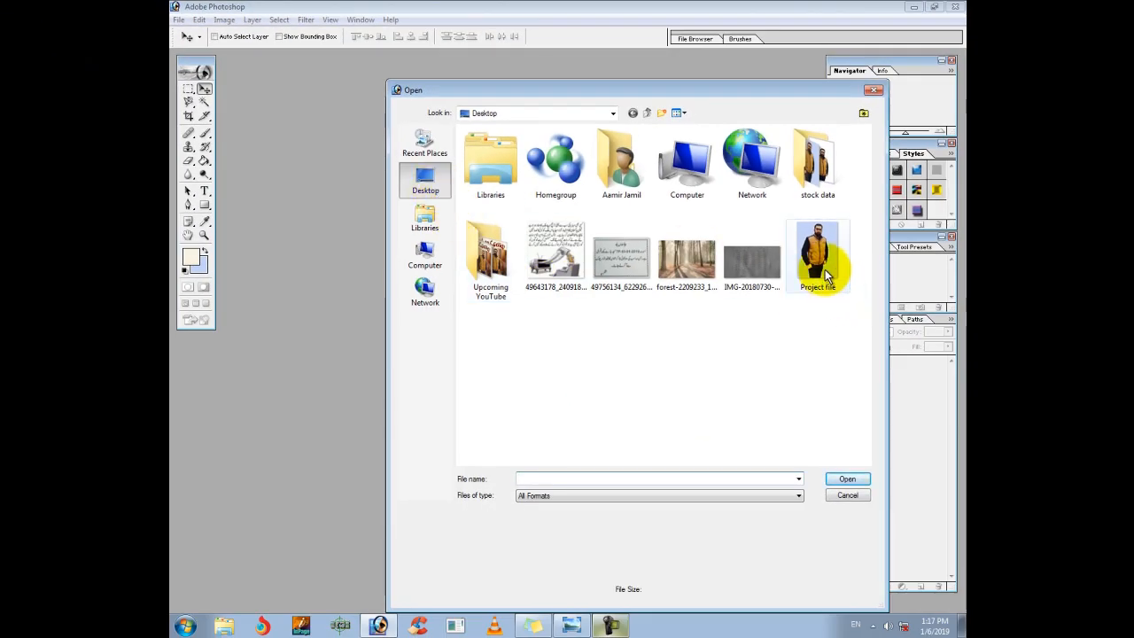
pyautogui.click(828, 292)
pyautogui.click(849, 478)
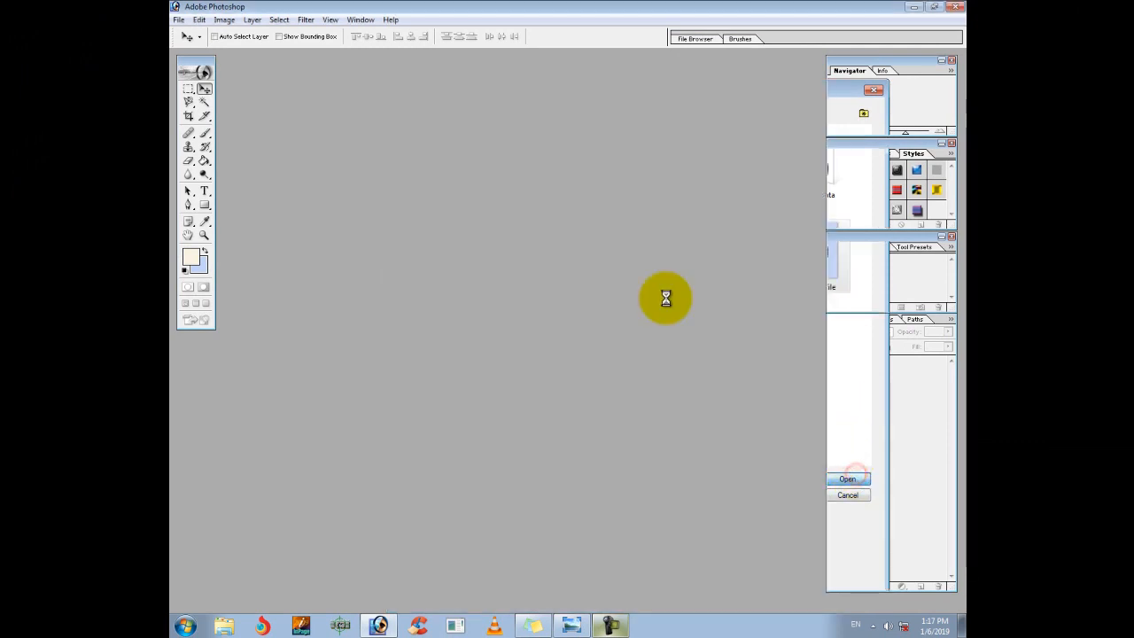
pyautogui.moveTo(372, 55); pyautogui.dragTo(365, 64)
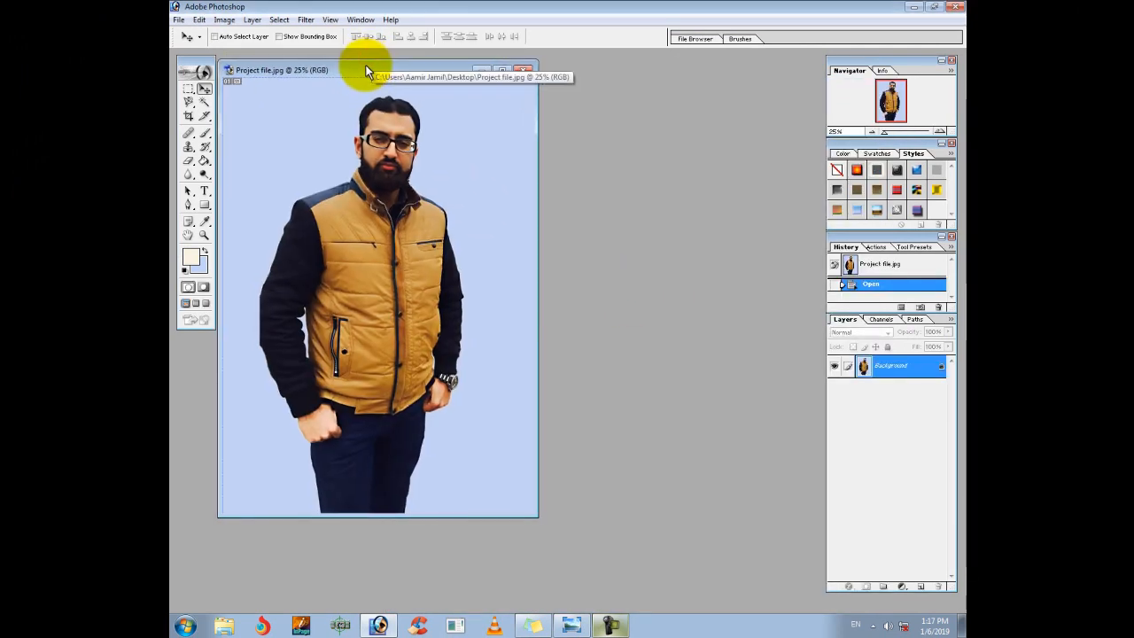
# Open the forest-2209233_1920 image from the Desktop folder and shift its window slightly away from the portrait.
pyautogui.click(180, 19)
pyautogui.click(201, 48)
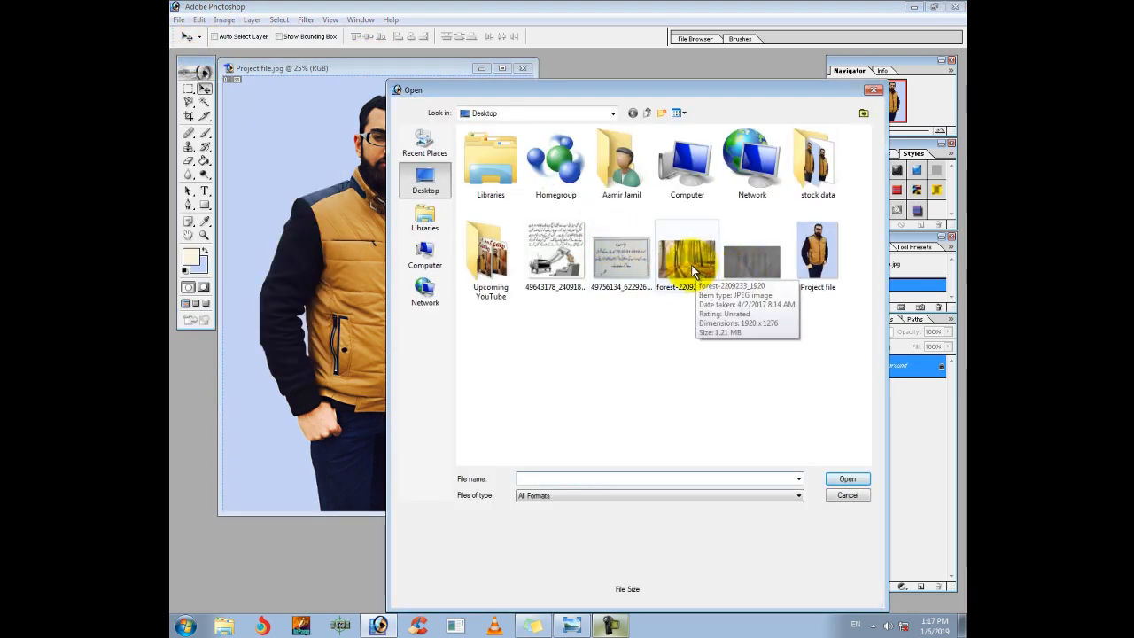
pyautogui.click(691, 264)
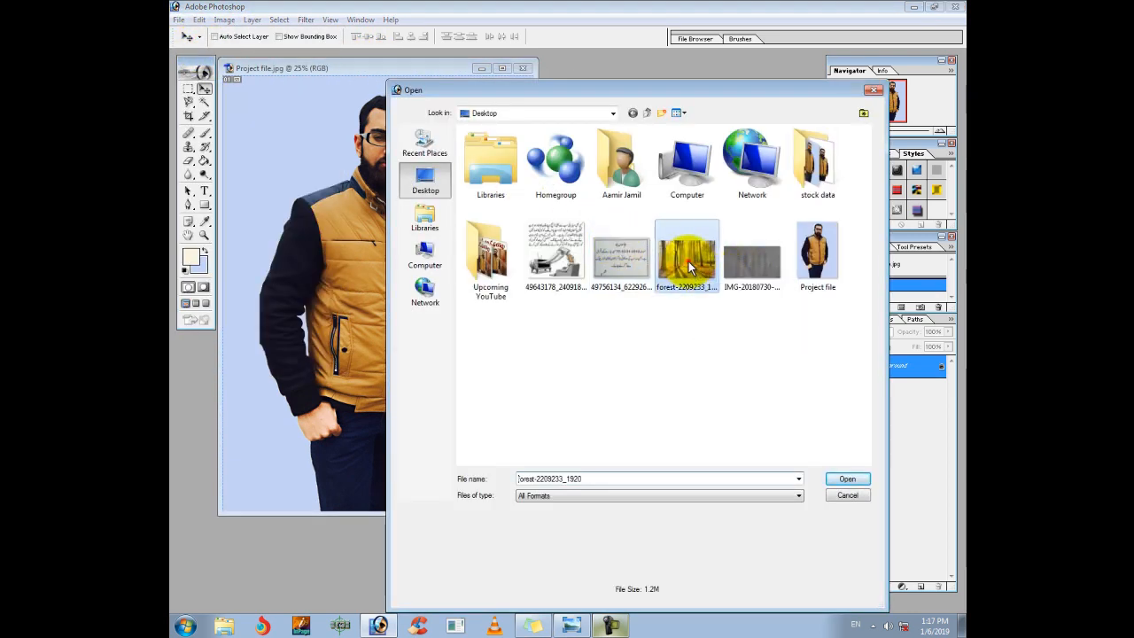
pyautogui.click(846, 480)
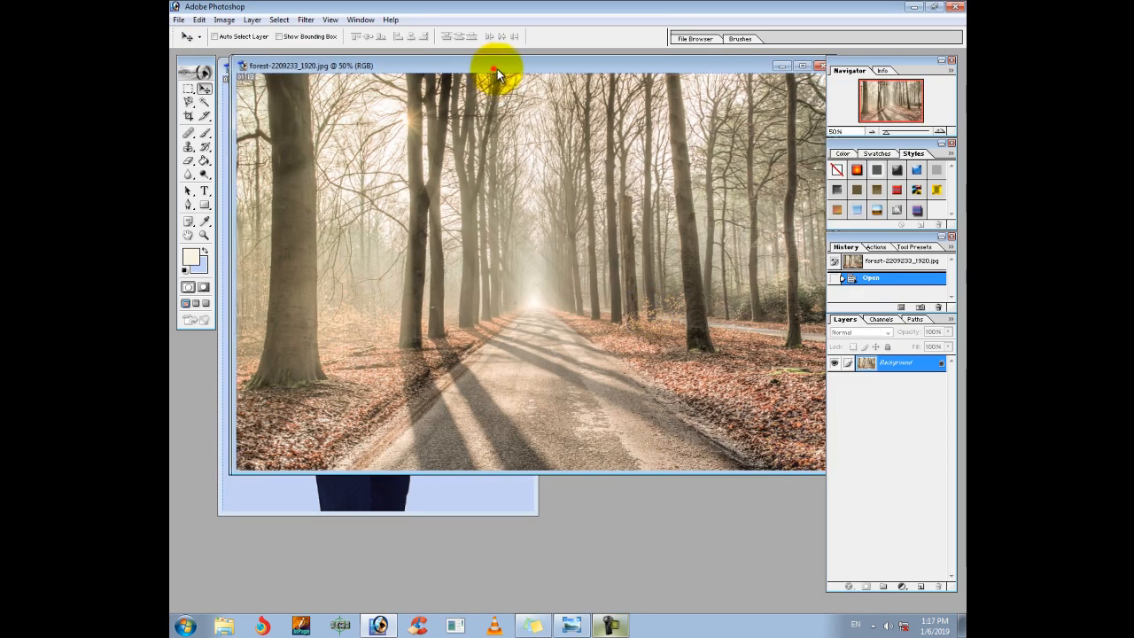
pyautogui.moveTo(497, 70); pyautogui.dragTo(520, 76)
# Select the plain blue background around the man in Project file.jpg with the Magic Wand at tolerance 32.
pyautogui.click(244, 68)
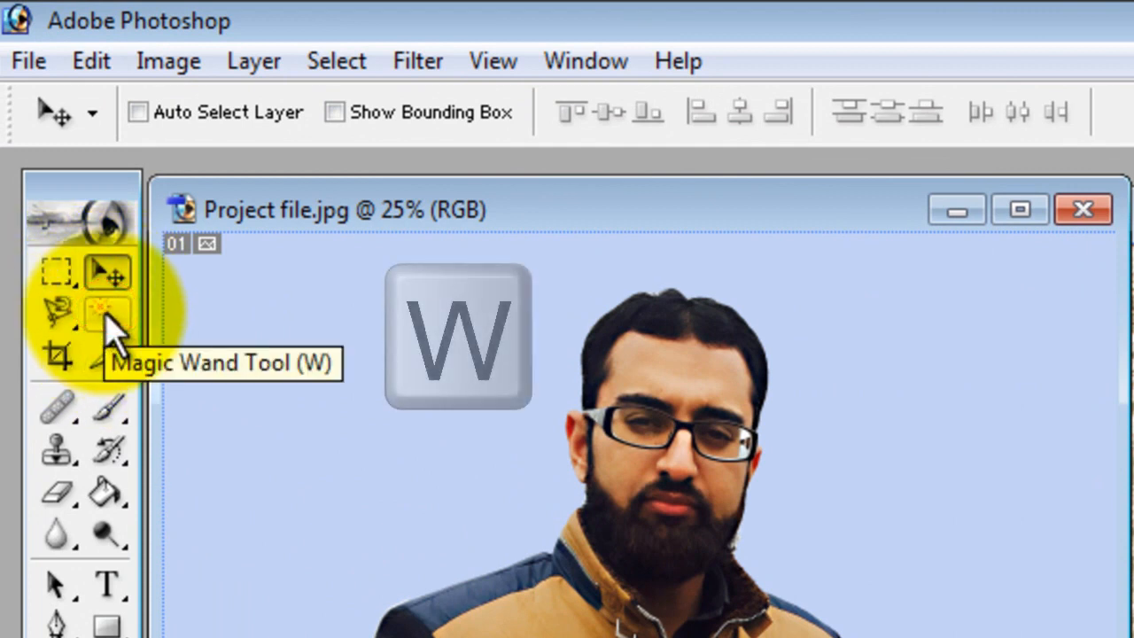
pyautogui.click(108, 317)
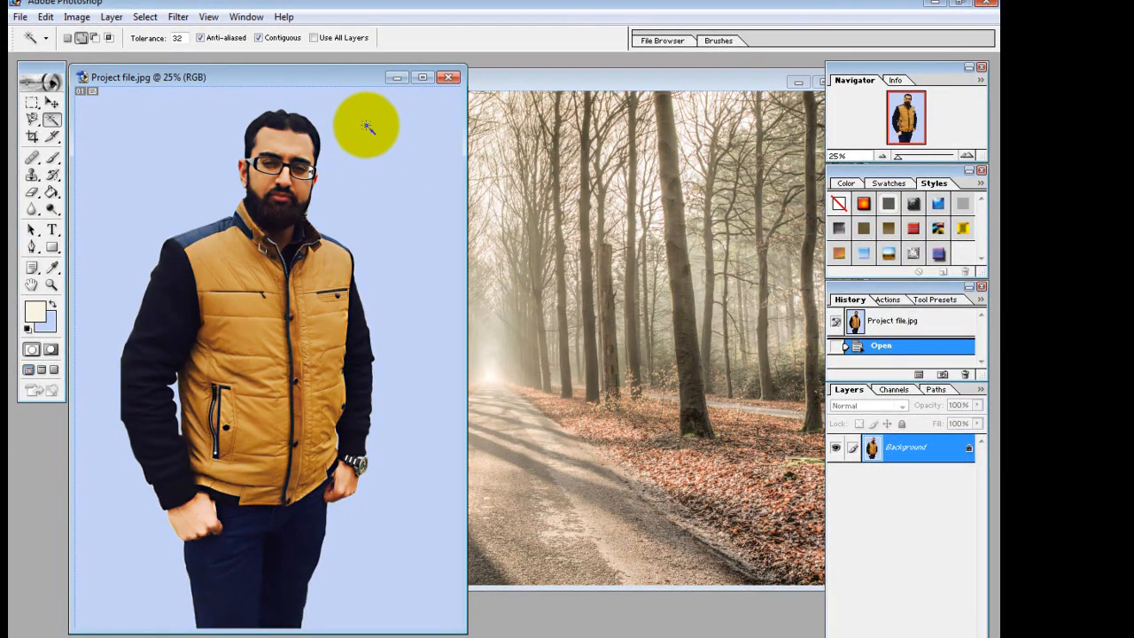
pyautogui.click(386, 172)
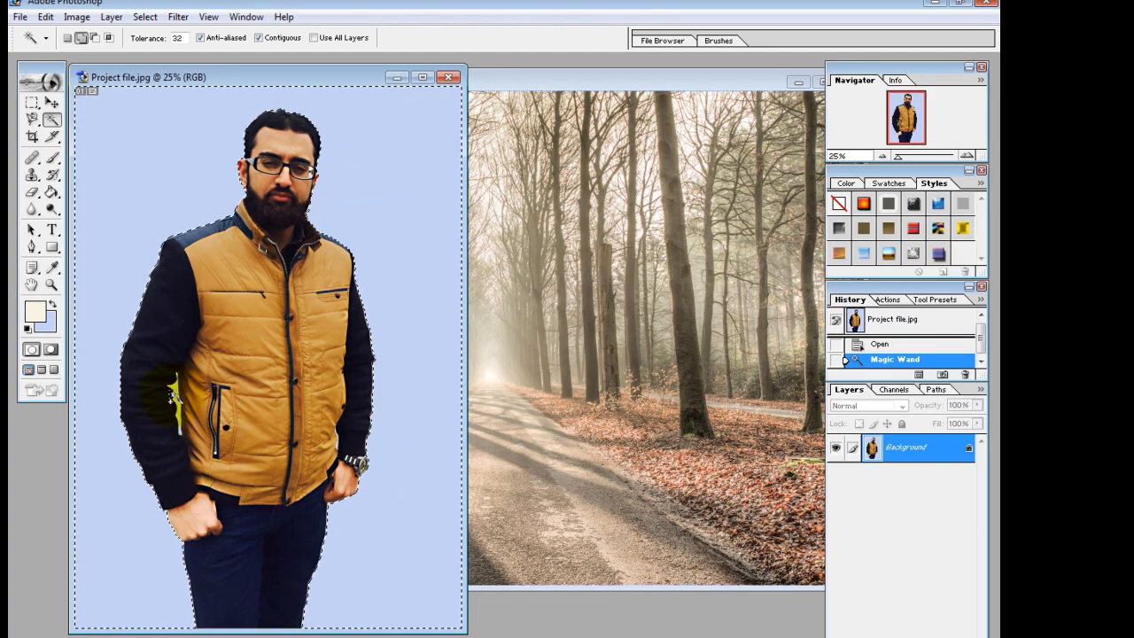
# Add the enclosed background gaps between the man's arms and jacket to the Magic Wand selection.
pyautogui.hotkey('ctrl', '+')
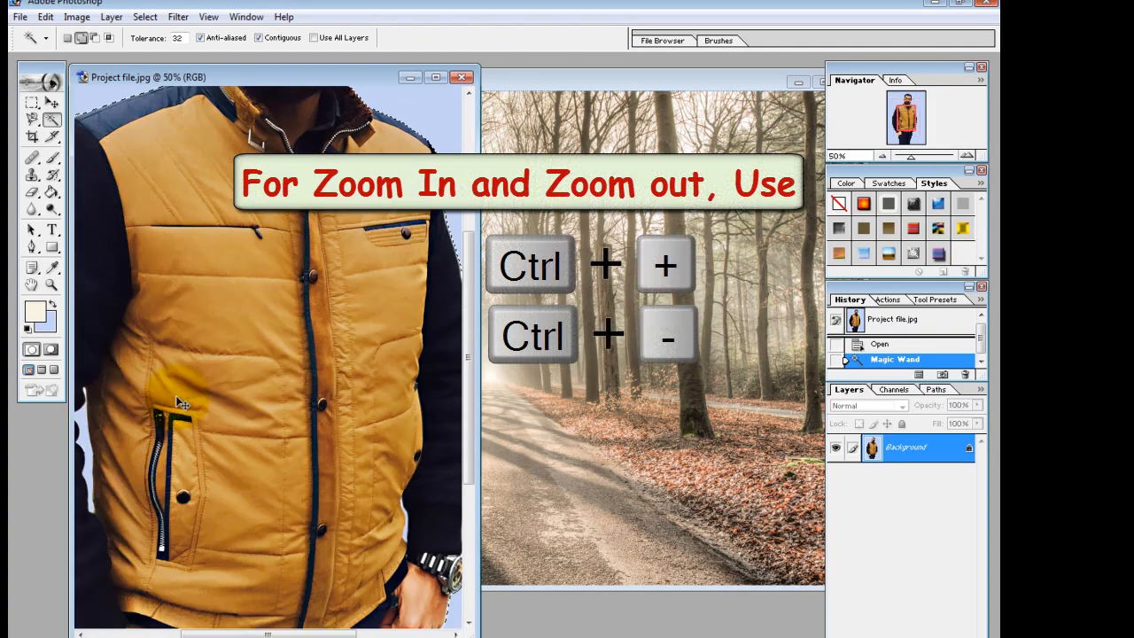
pyautogui.hotkey('ctrl', '+')
pyautogui.moveTo(146, 407); pyautogui.dragTo(348, 355)
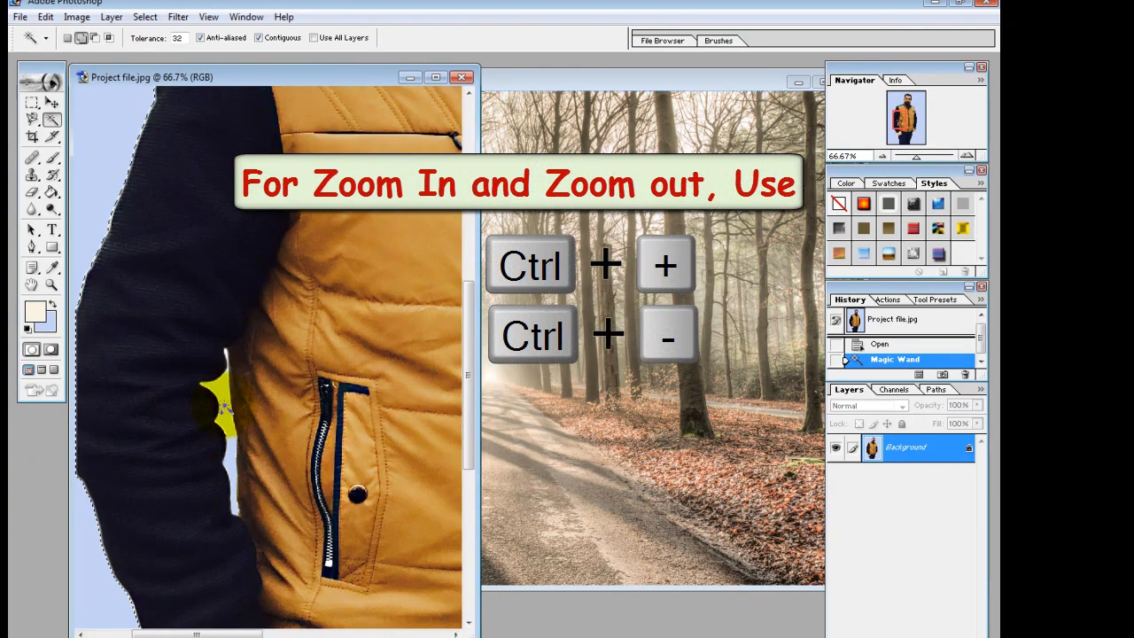
pyautogui.click(224, 408)
pyautogui.moveTo(387, 399); pyautogui.dragTo(124, 361)
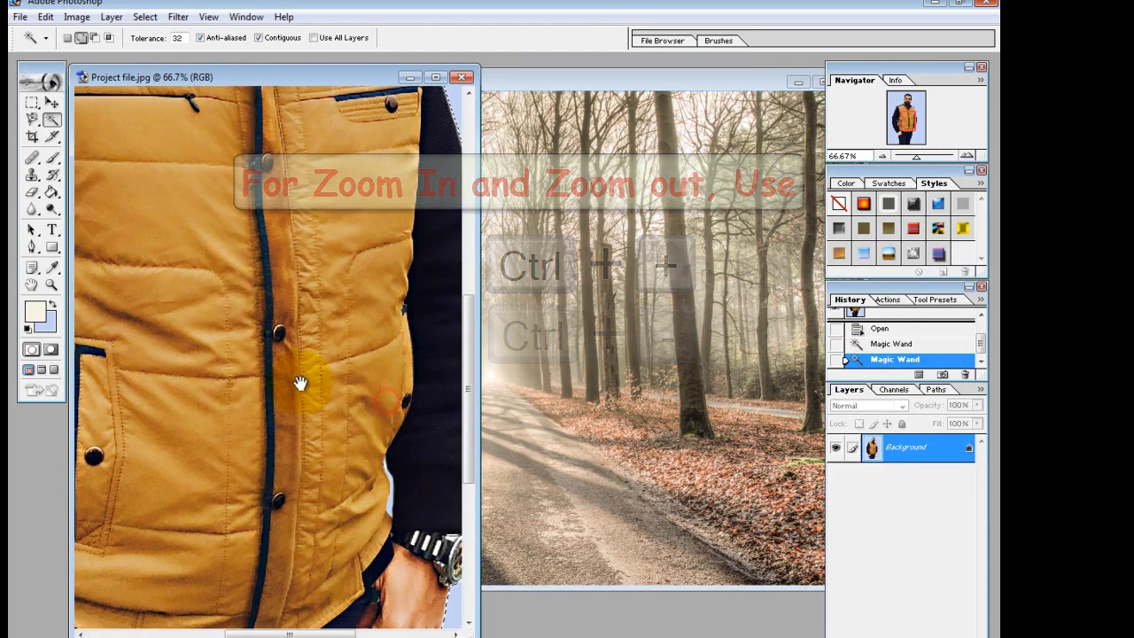
pyautogui.moveTo(302, 382); pyautogui.dragTo(189, 356)
pyautogui.click(280, 470)
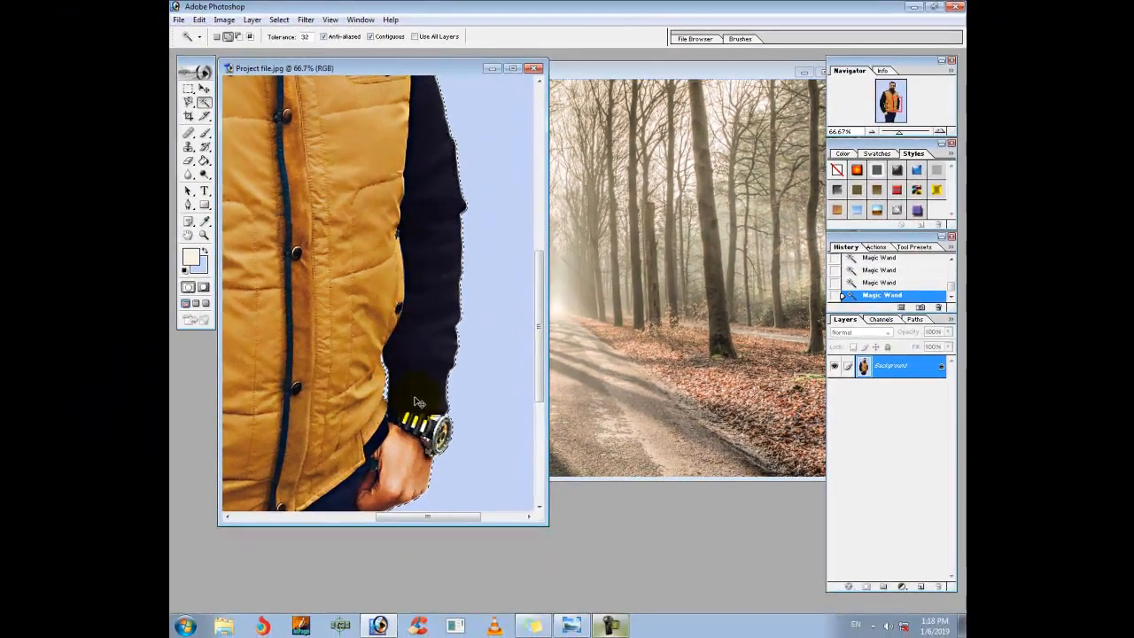
# Invert the selection so that it covers the man instead of the background.
pyautogui.hotkey('ctrl', '-')
pyautogui.hotkey('ctrl', '-')
pyautogui.hotkey('ctrl', '-')
pyautogui.hotkey('ctrl', 'shift', 'i')
pyautogui.hotkey('ctrl', 'z')
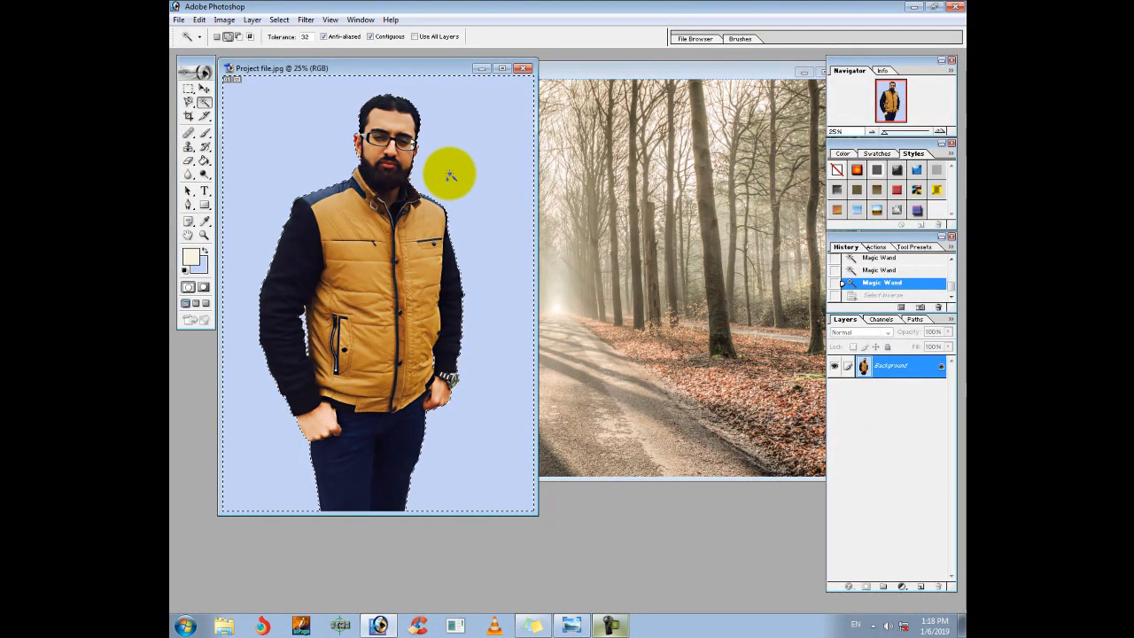
pyautogui.hotkey('ctrl', 'shift', 'i')
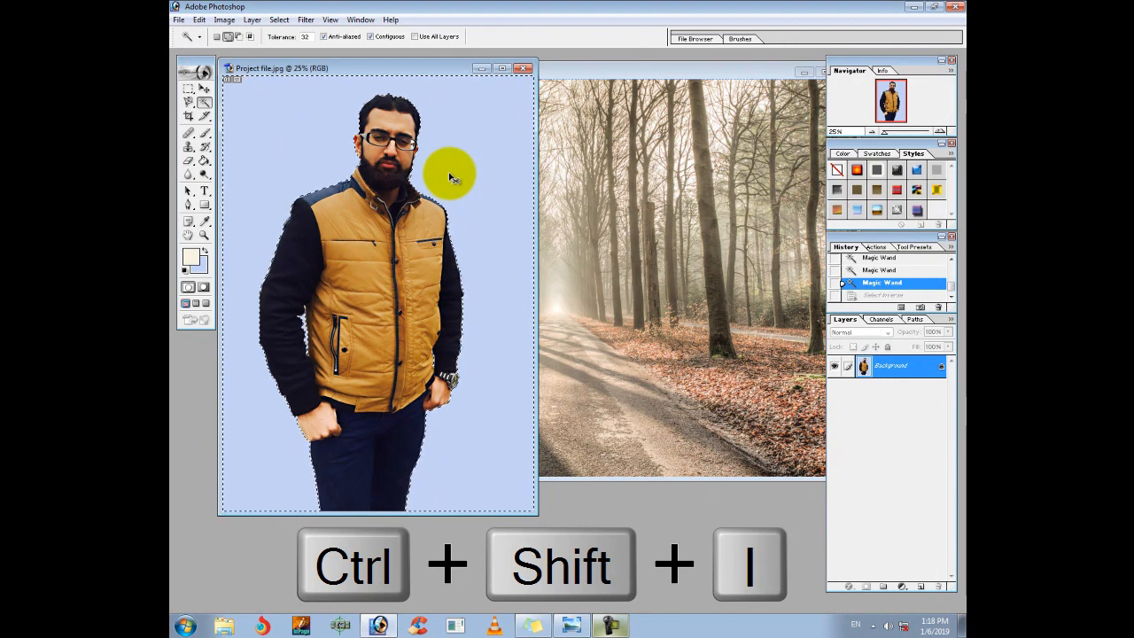
pyautogui.hotkey('ctrl', 'shift', 'i')
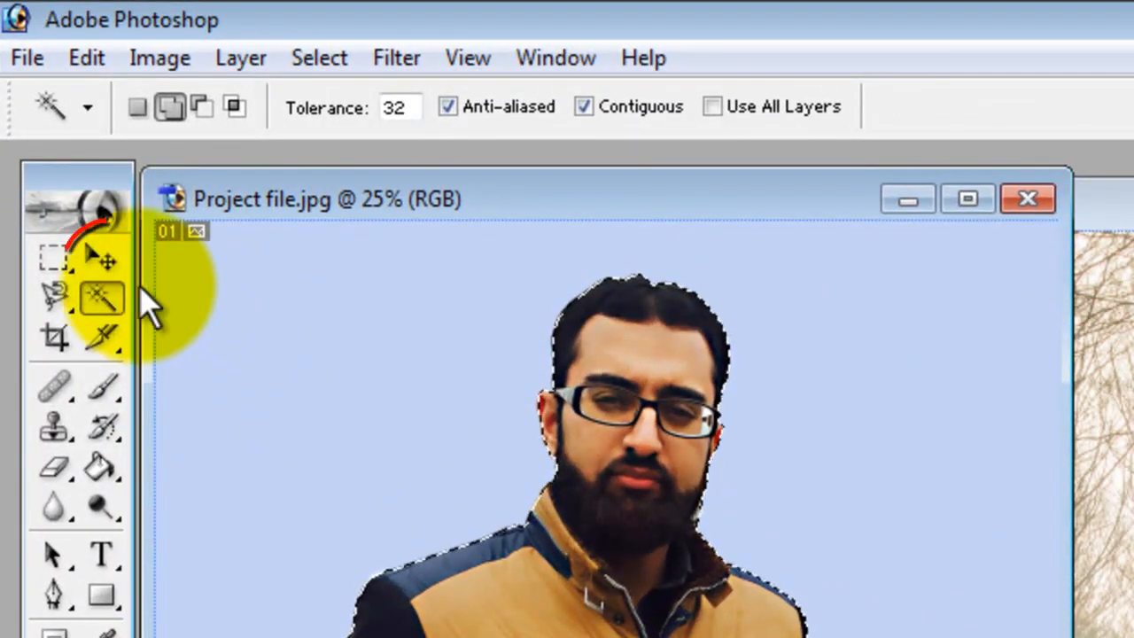
# Copy the selected man into the forest image with the Move tool and shift him slightly left in Project file.jpg.
pyautogui.click(204, 89)
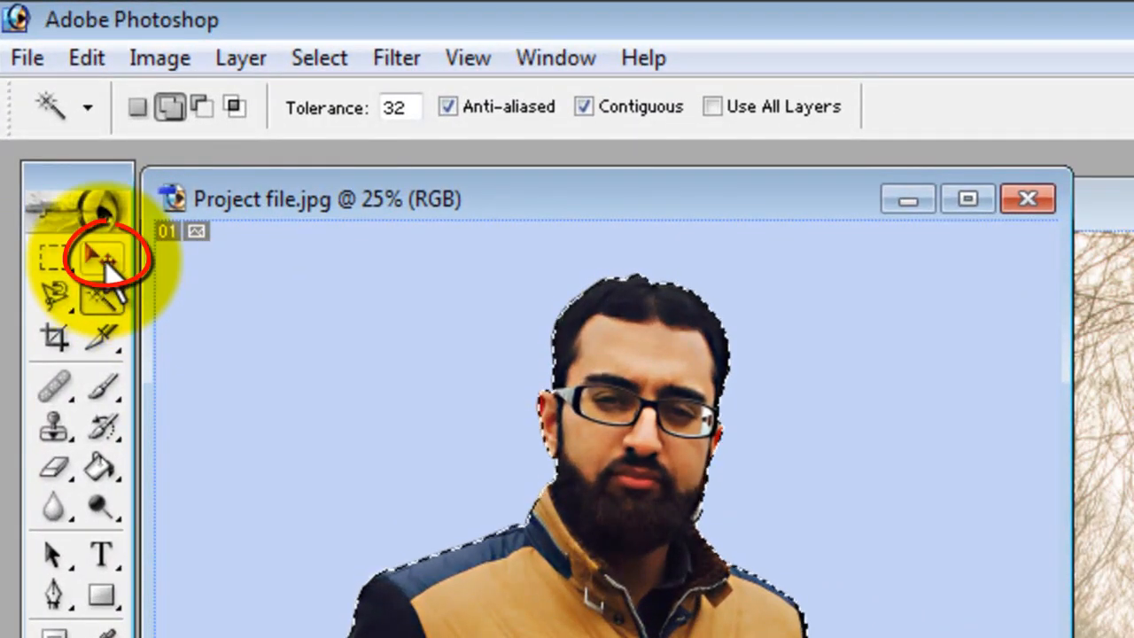
pyautogui.press('v')
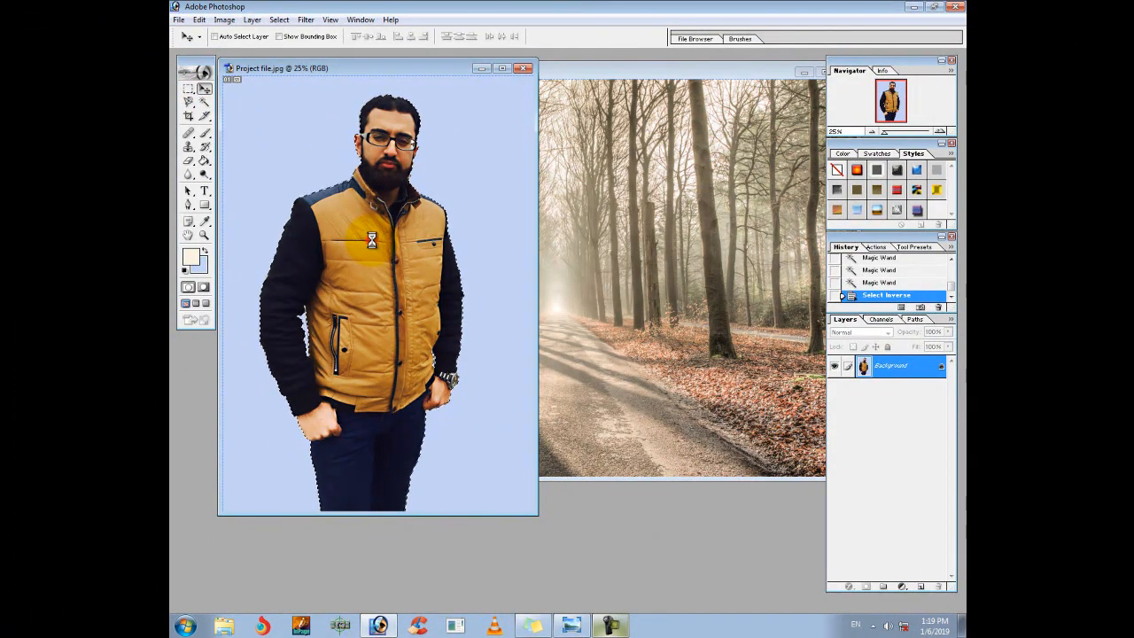
pyautogui.moveTo(372, 239); pyautogui.dragTo(610, 227)
pyautogui.click(228, 317)
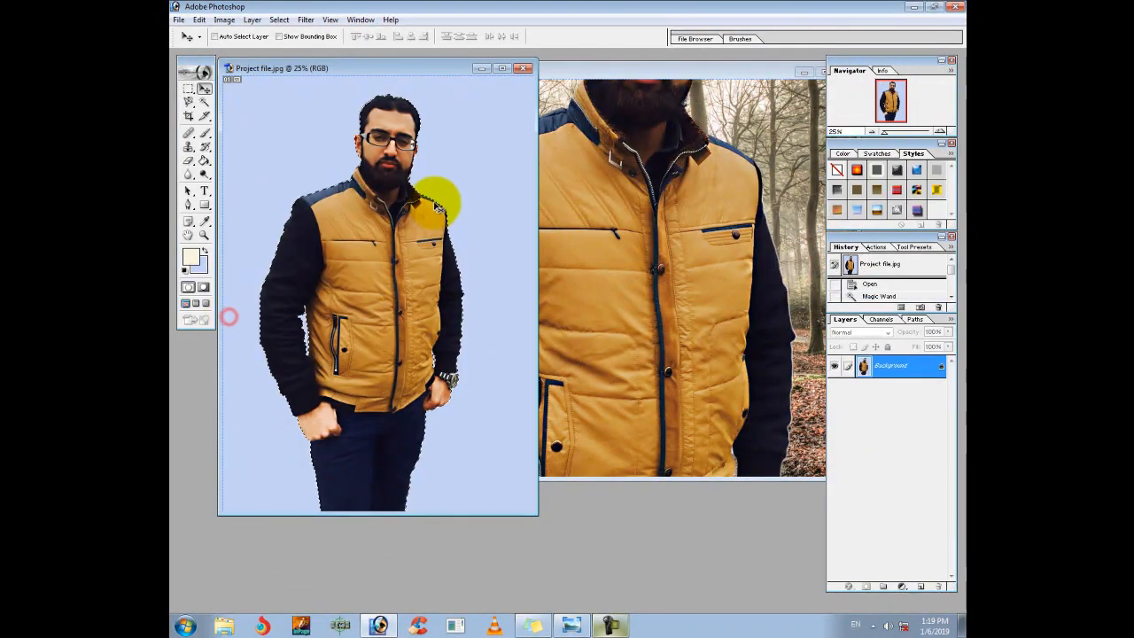
pyautogui.moveTo(376, 262); pyautogui.dragTo(343, 266)
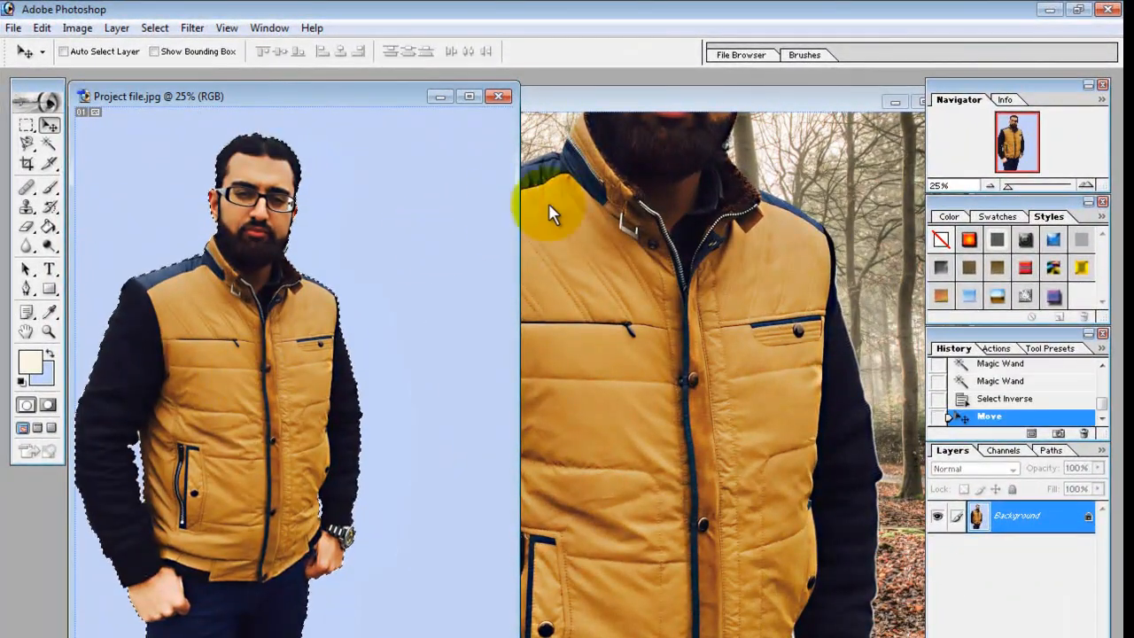
# Reposition the man's layer in the forest image so that his head and upper body sit inside the frame.
pyautogui.click(565, 212)
pyautogui.moveTo(619, 296); pyautogui.dragTo(532, 479)
pyautogui.moveTo(578, 348); pyautogui.dragTo(545, 413)
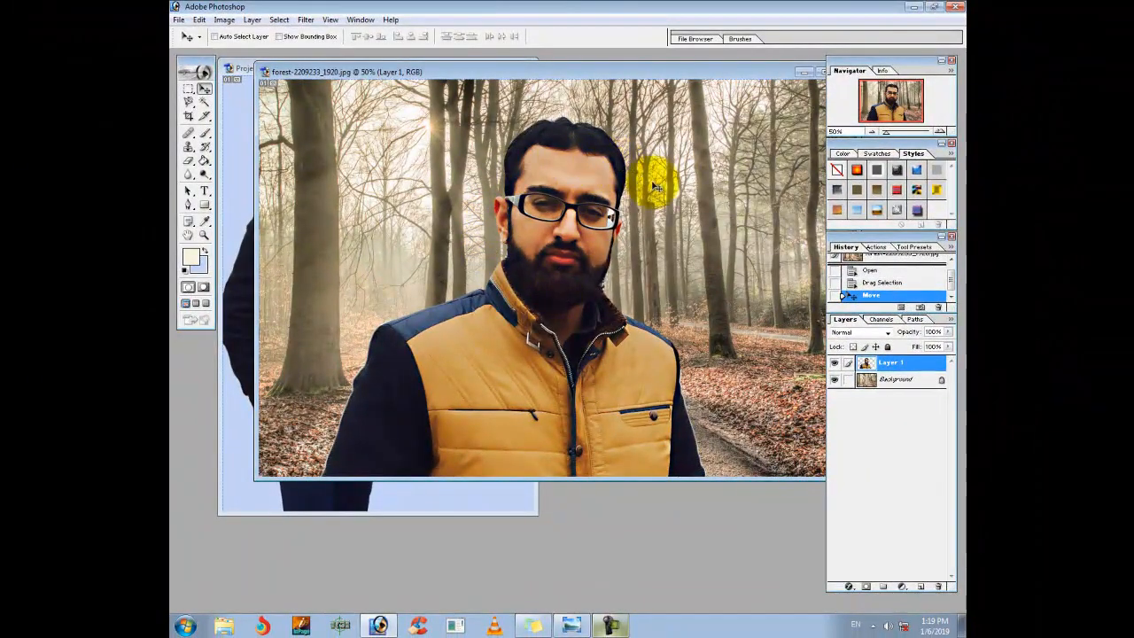
# Scale the man's layer down with Free Transform to about 41.9% width and 36.6% height and place him over the forest road.
pyautogui.hotkey('ctrl', 't')
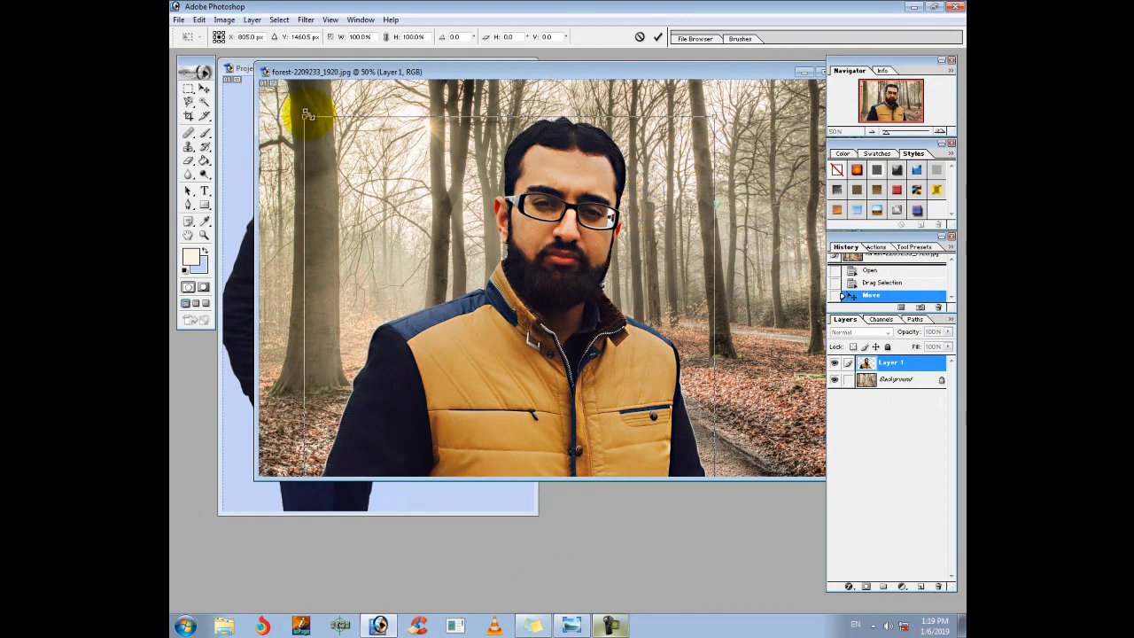
pyautogui.moveTo(306, 114); pyautogui.dragTo(561, 198)
pyautogui.moveTo(647, 151); pyautogui.dragTo(602, 166)
pyautogui.moveTo(572, 310); pyautogui.dragTo(600, 275)
pyautogui.moveTo(642, 104); pyautogui.dragTo(619, 223)
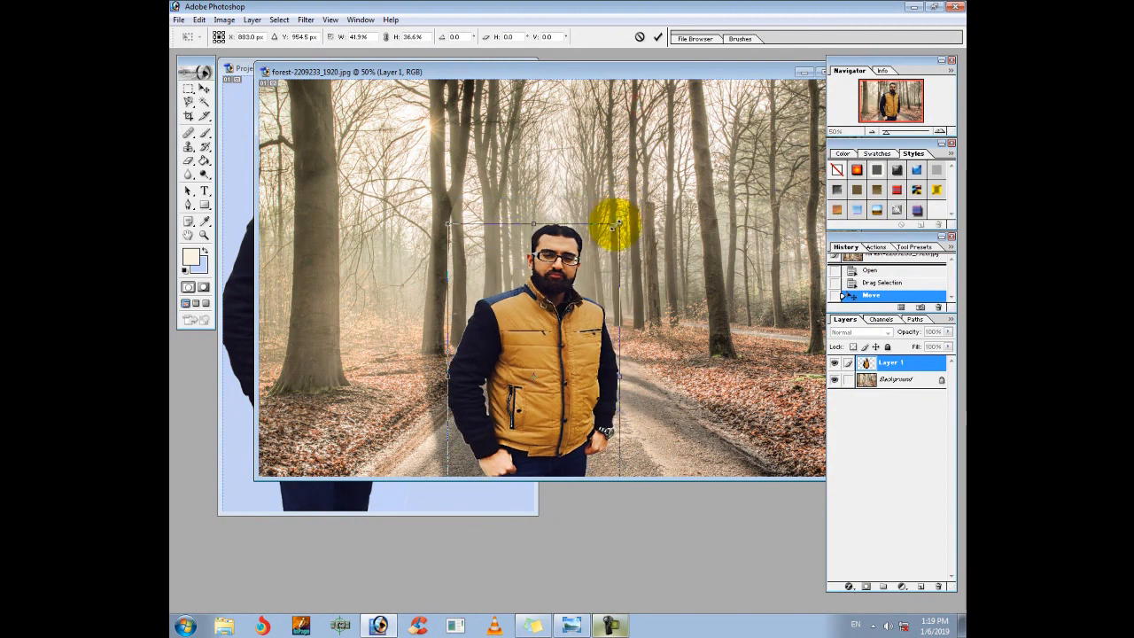
# Move the man up and enlarge him to about 50.3% width and 44.9% height on the road, and apply the transformation.
pyautogui.moveTo(523, 389); pyautogui.dragTo(552, 336)
pyautogui.moveTo(477, 171); pyautogui.dragTo(439, 97)
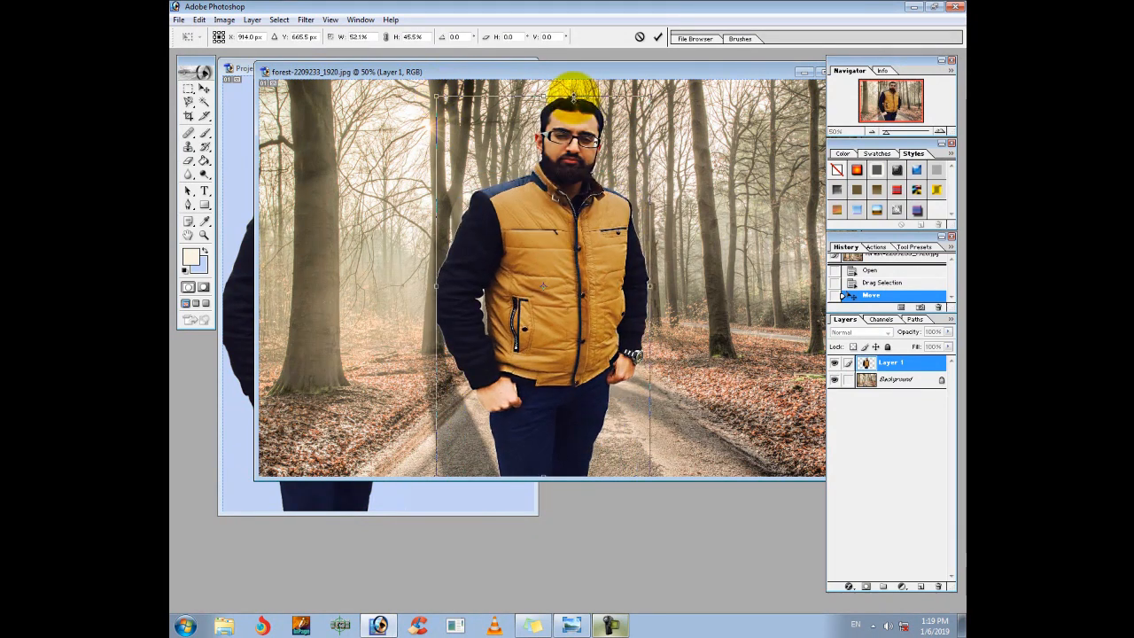
pyautogui.moveTo(573, 94); pyautogui.dragTo(570, 98)
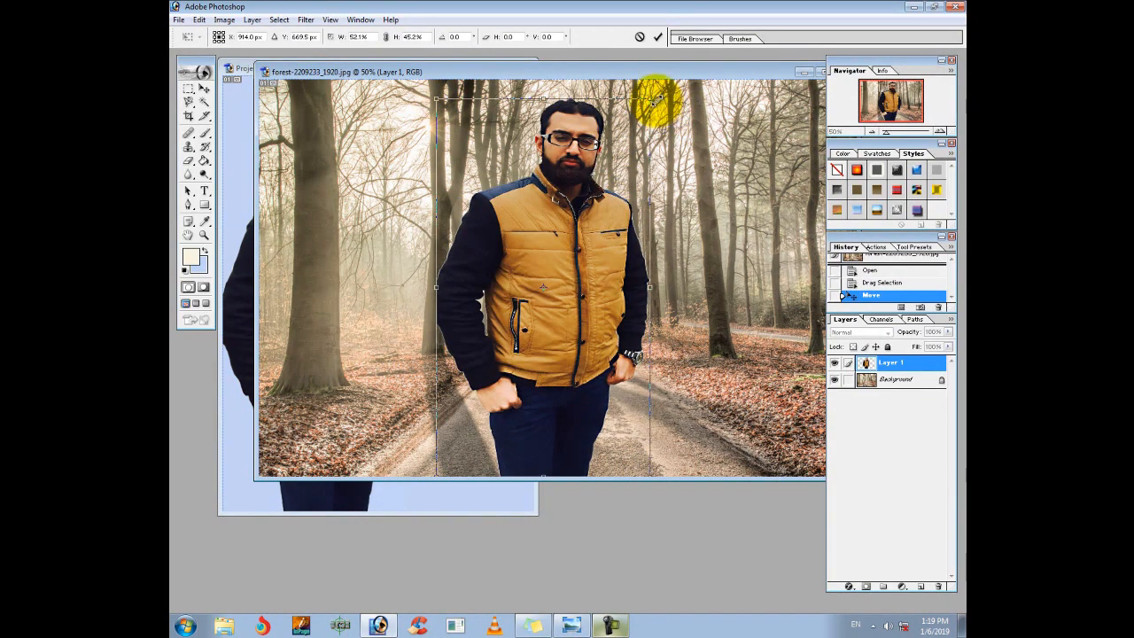
pyautogui.moveTo(652, 98); pyautogui.dragTo(642, 101)
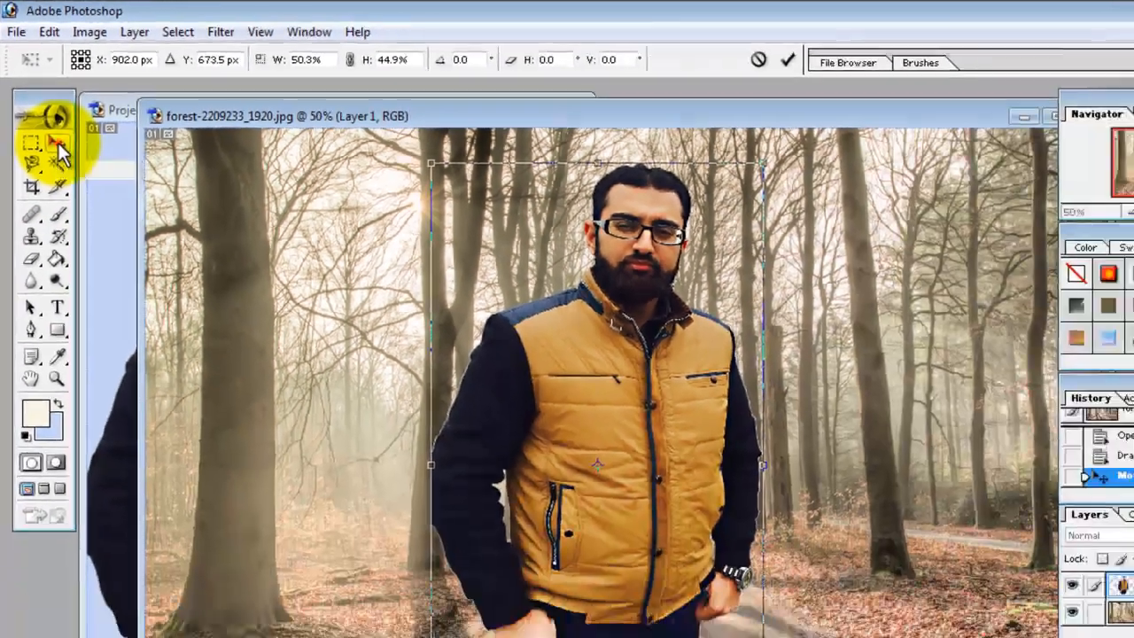
pyautogui.click(96, 225)
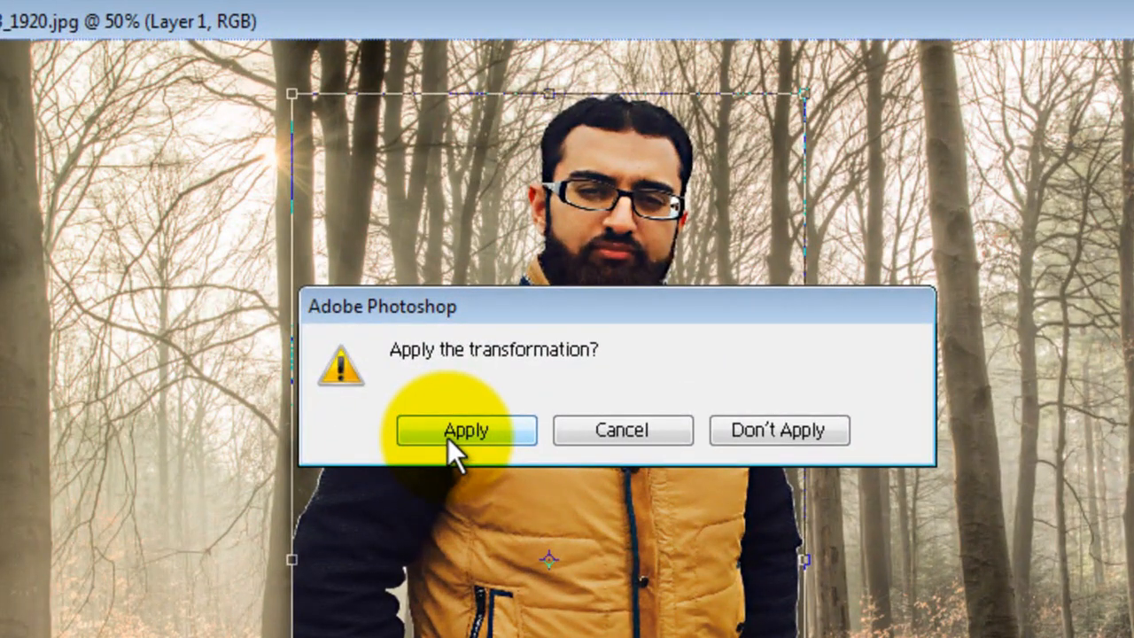
pyautogui.click(447, 434)
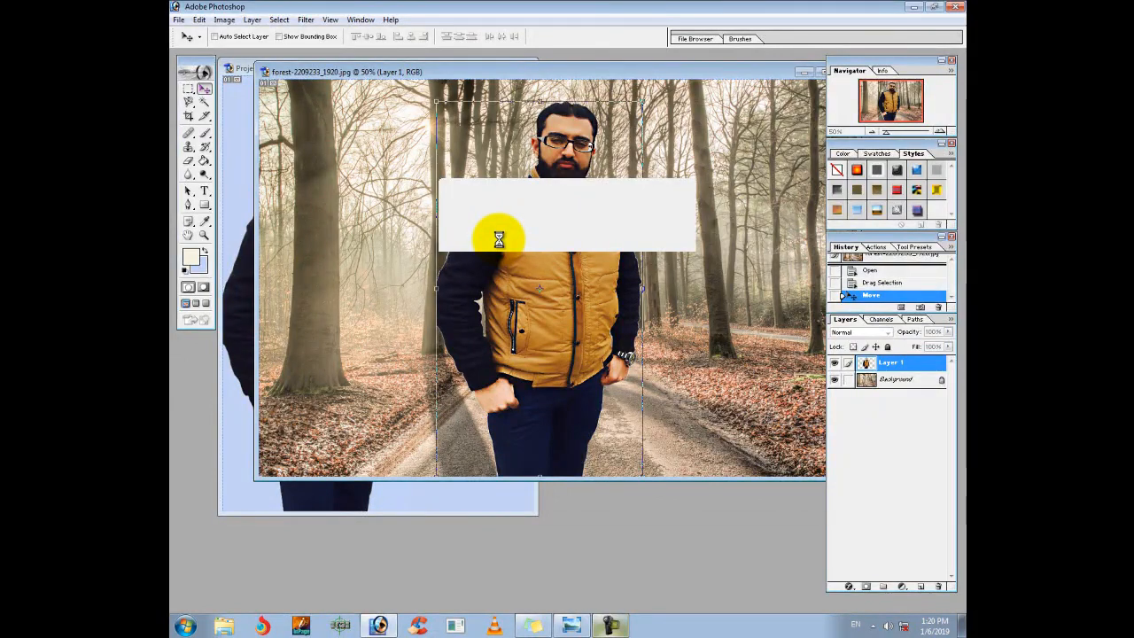
pyautogui.moveTo(549, 75); pyautogui.dragTo(535, 86)
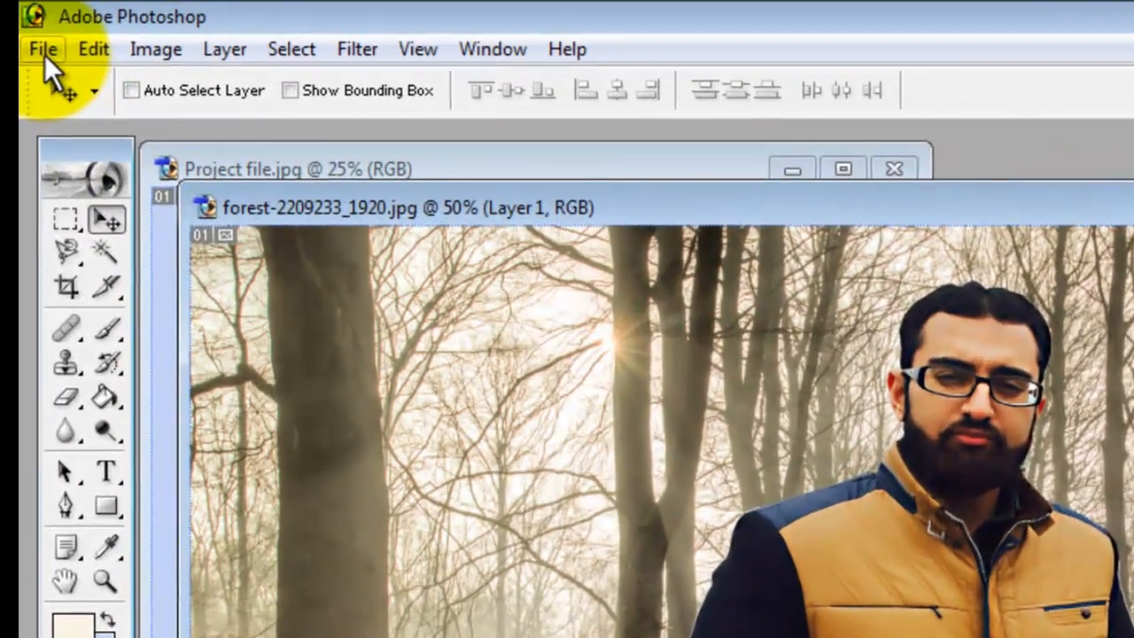
# Begin saving the forest composite under a new name on the Desktop, with the file name project 1.
pyautogui.click(178, 19)
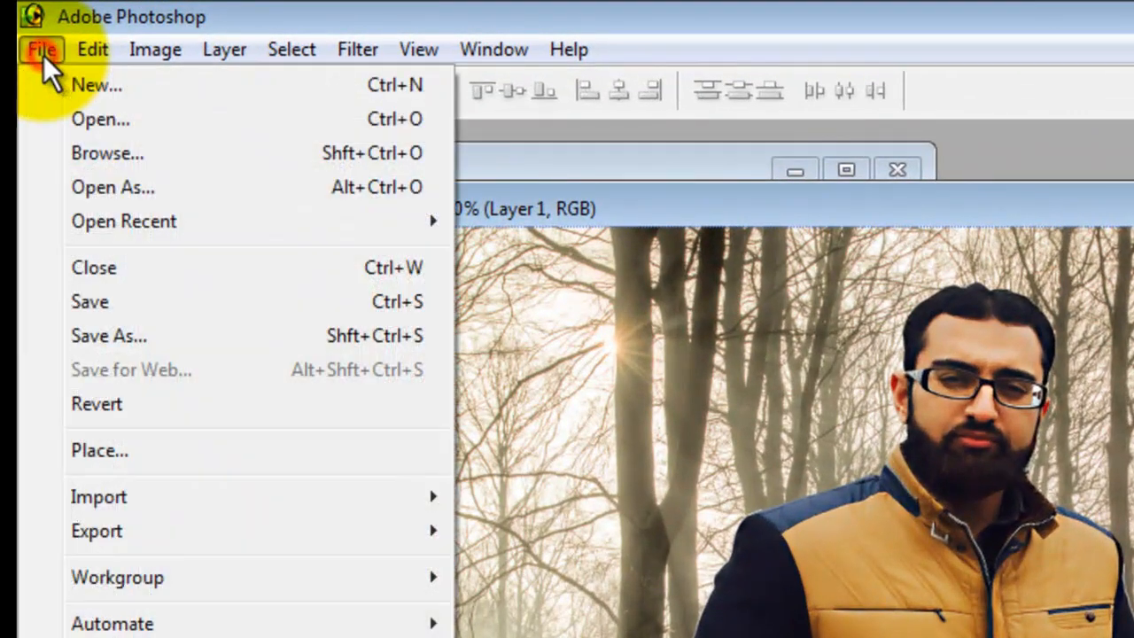
pyautogui.click(130, 336)
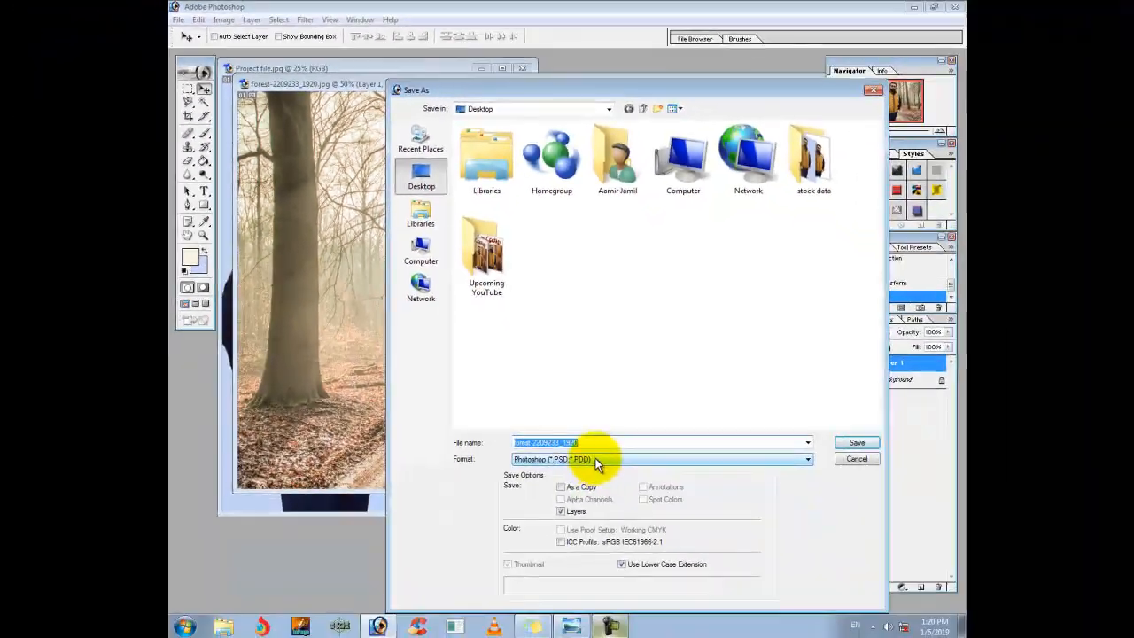
pyautogui.click(473, 211)
pyautogui.moveTo(482, 210); pyautogui.dragTo(198, 212)
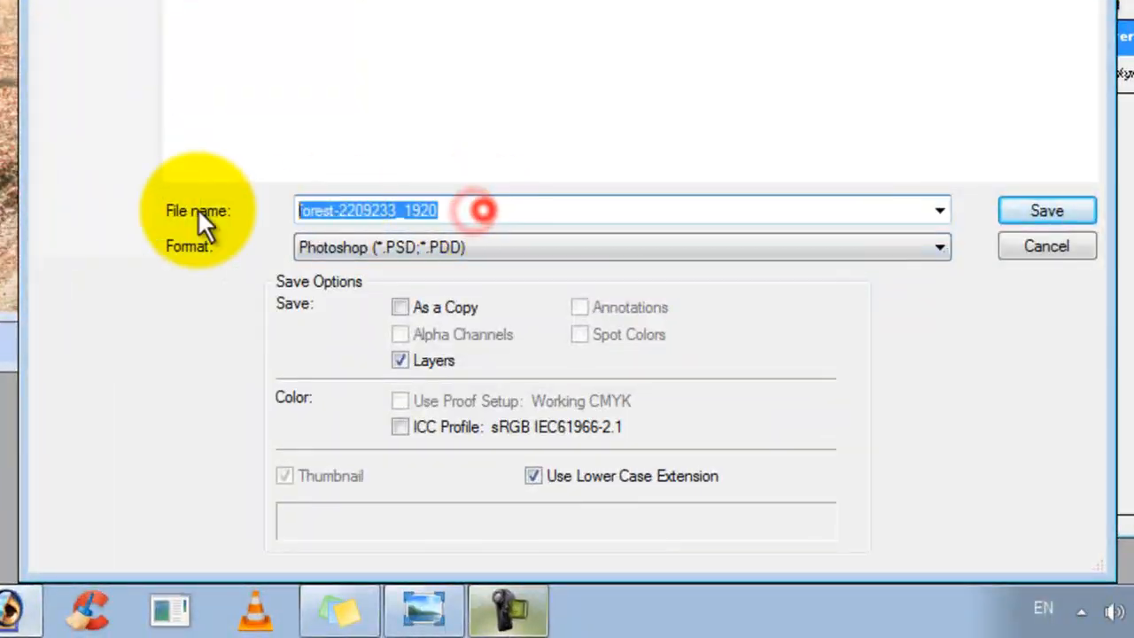
pyautogui.write('p')
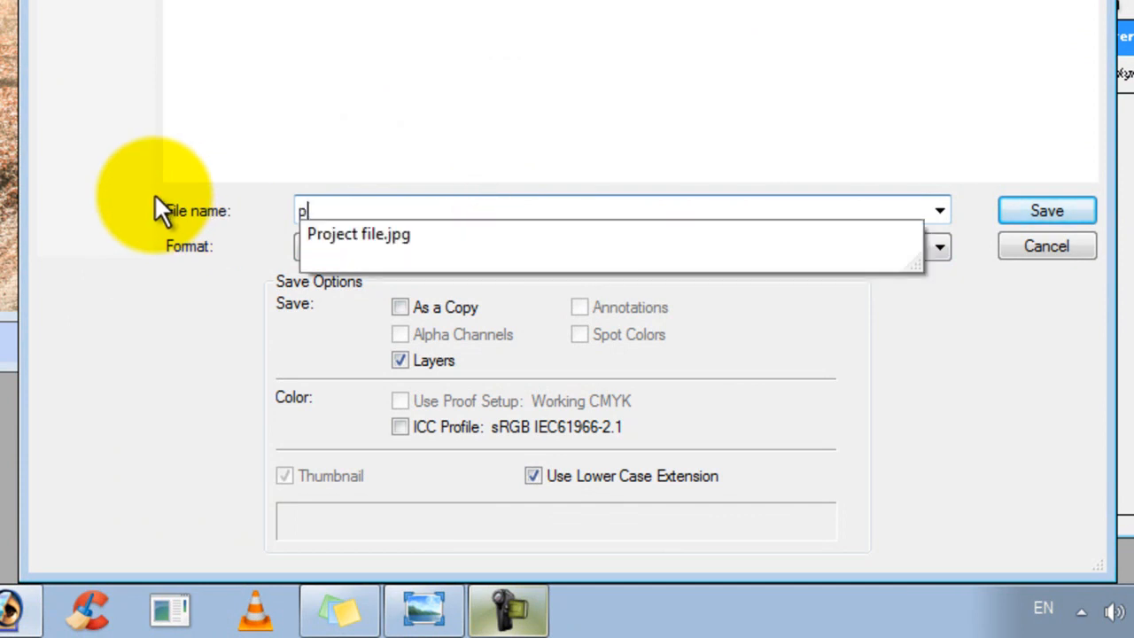
pyautogui.write('roject 1')
# Choose the JPEG format for the composite and save the file.
pyautogui.click(518, 250)
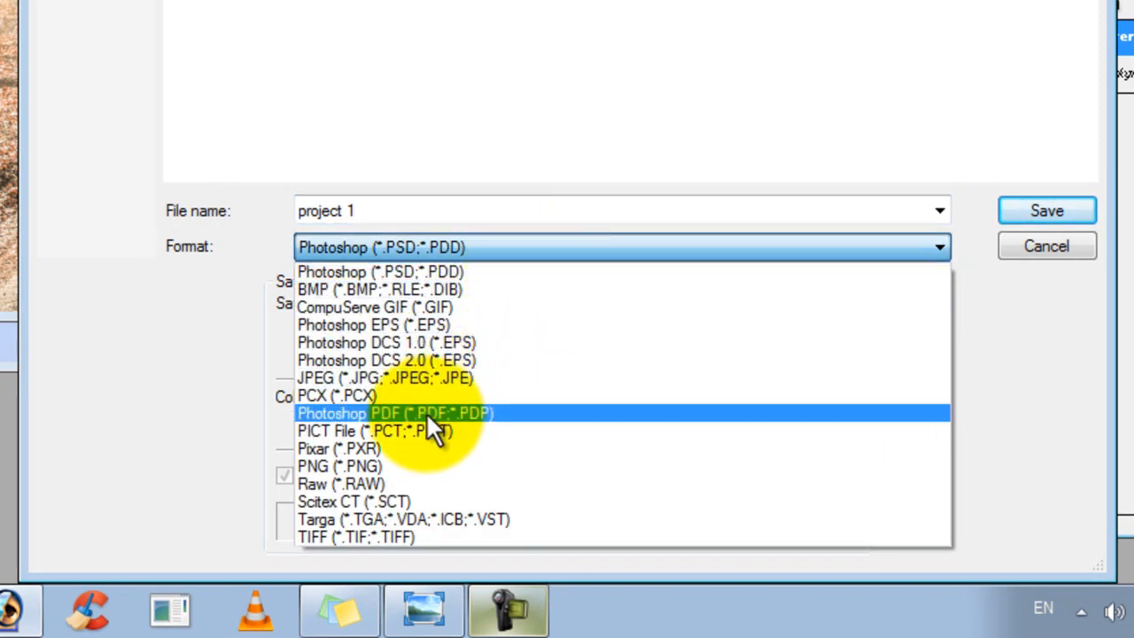
pyautogui.click(457, 381)
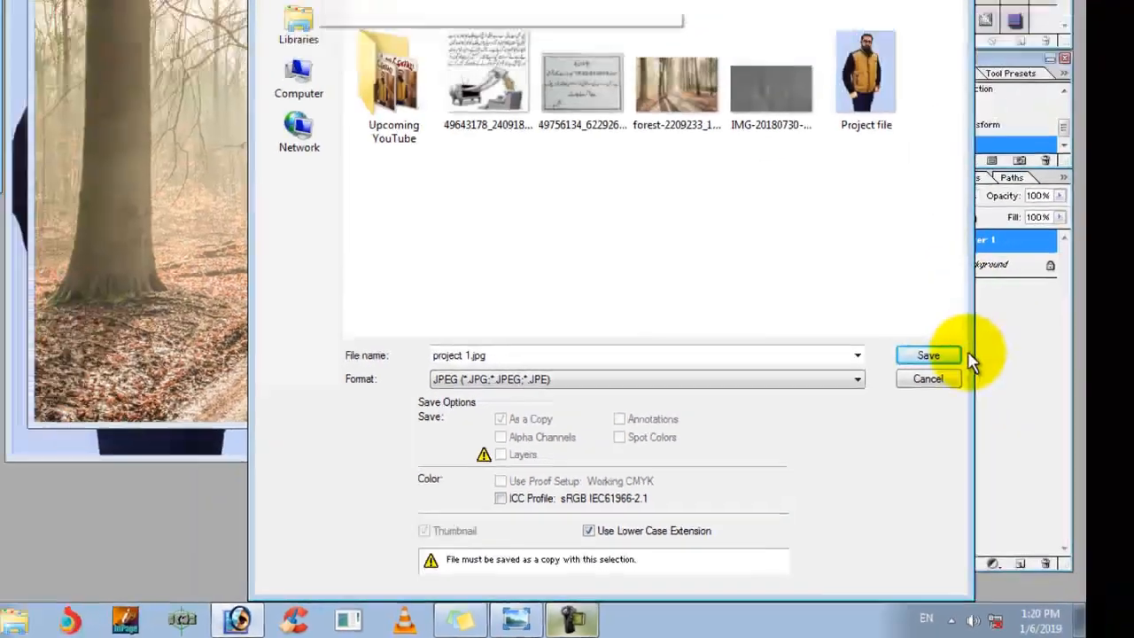
pyautogui.click(1046, 211)
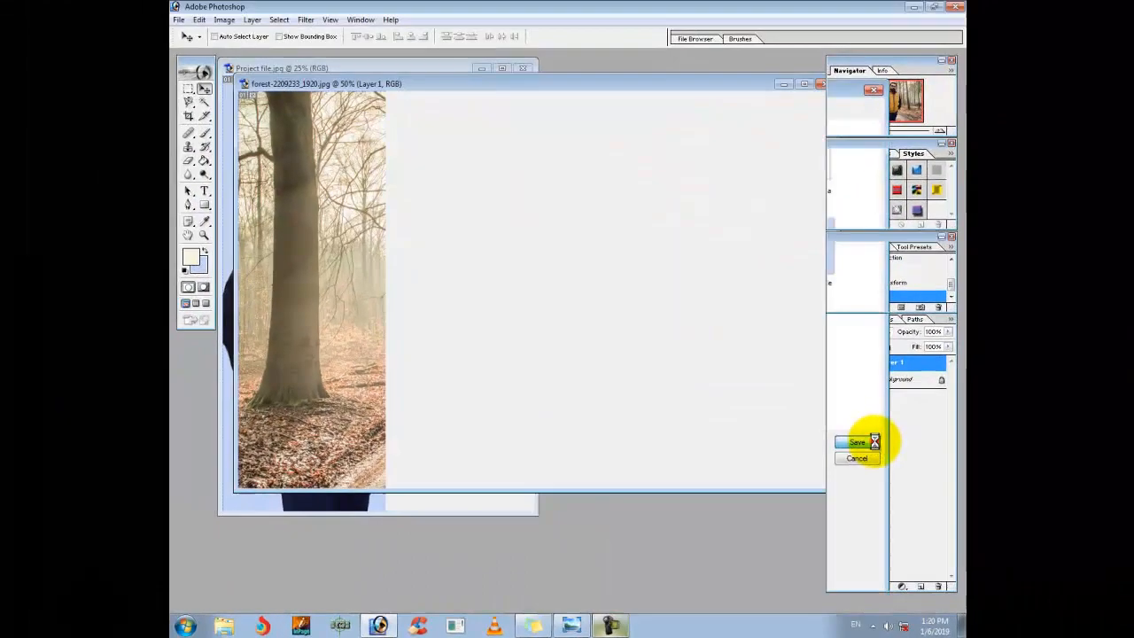
pyautogui.click(666, 223)
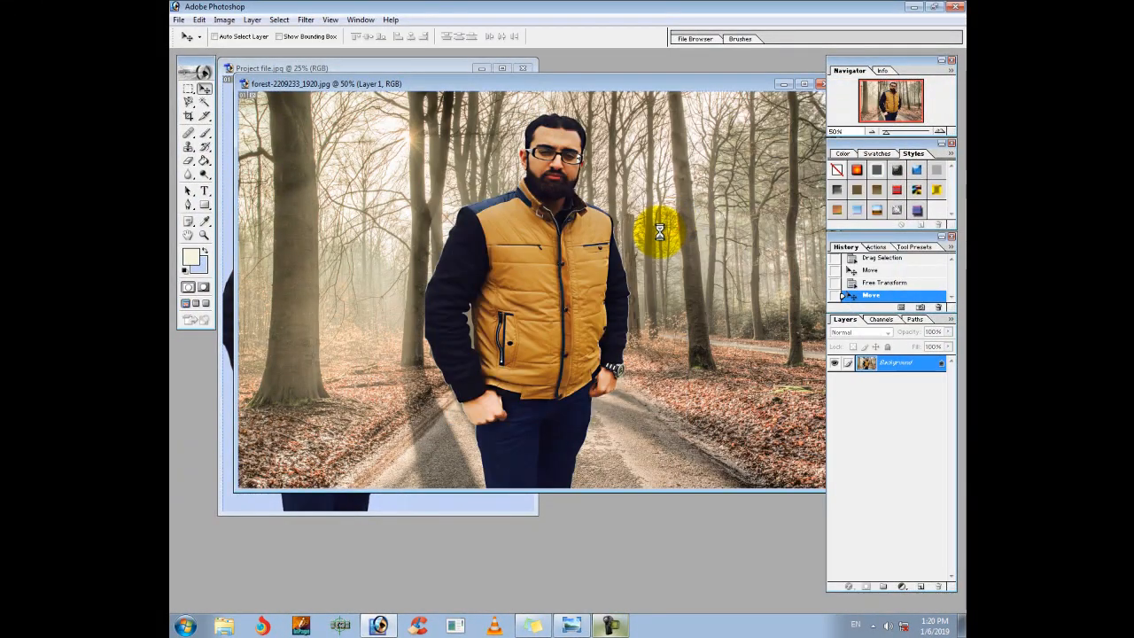
# Switch to the desktop, open the project 1 image in Windows Photo Viewer, inspect the cutout up close, and close the viewer.
pyautogui.click(913, 6)
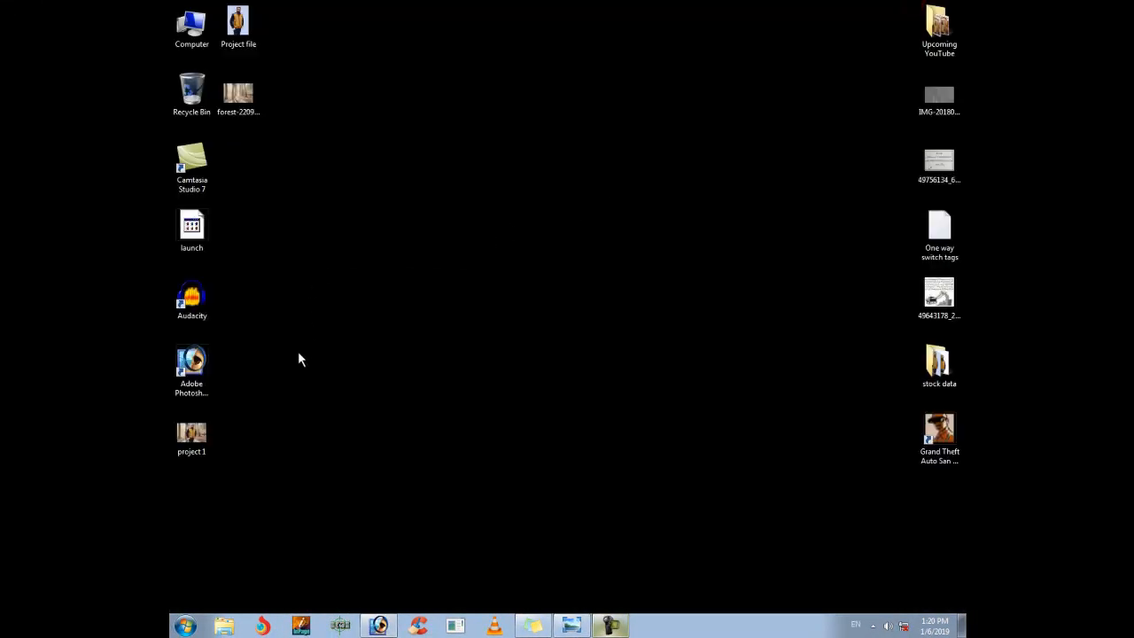
pyautogui.doubleClick(209, 433)
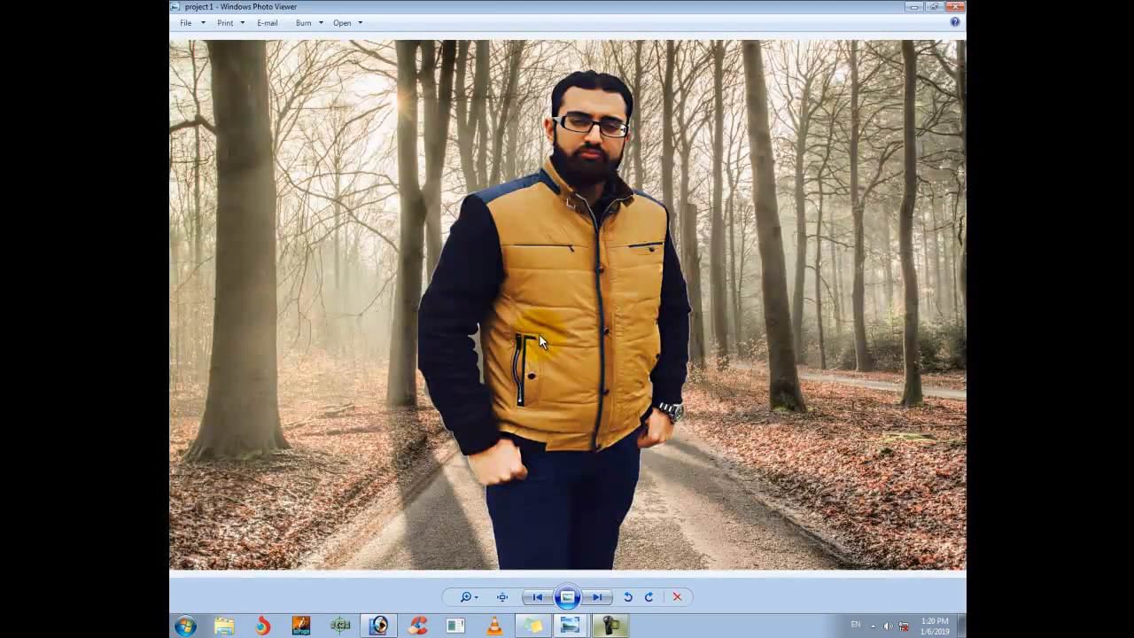
pyautogui.scroll(3, 708, 186)
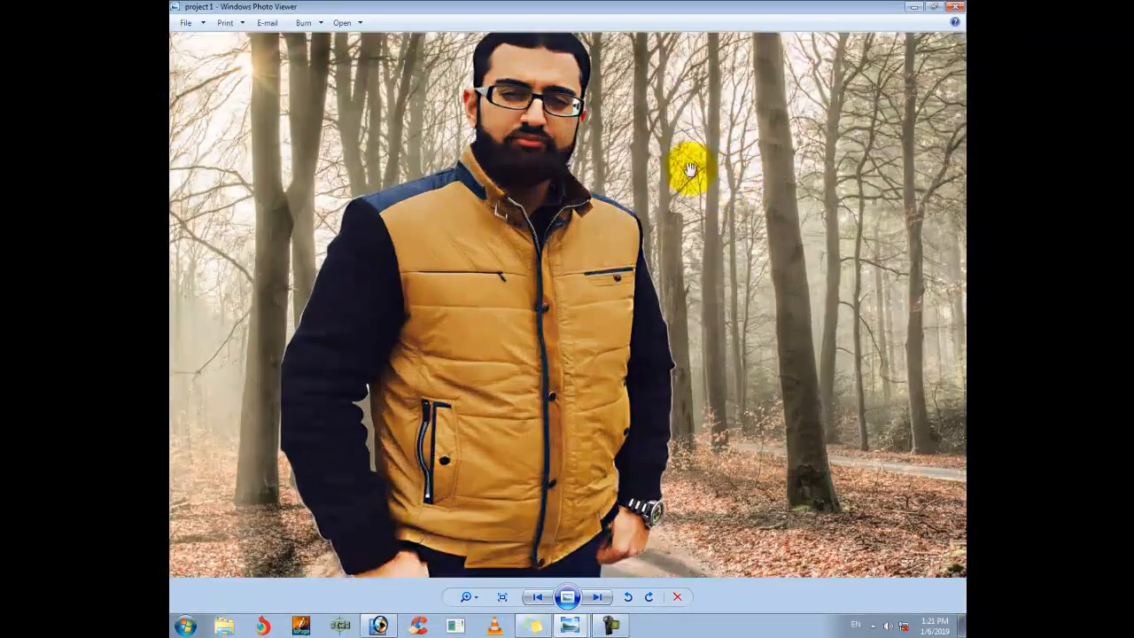
pyautogui.scroll(-3, 675, 267)
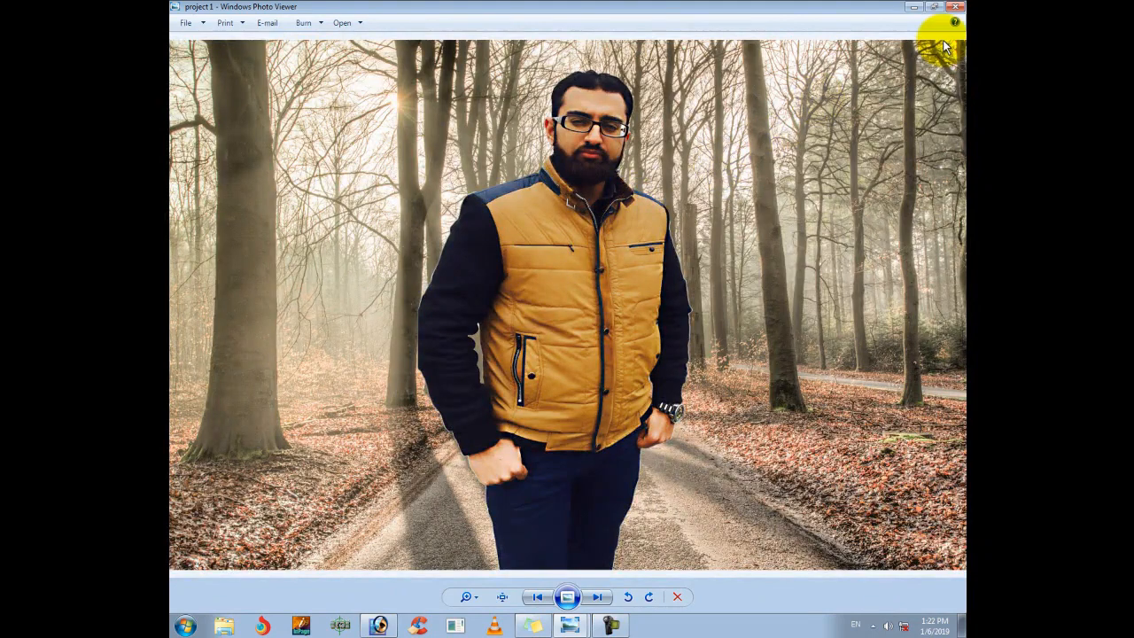
pyautogui.click(955, 7)
pyautogui.click(574, 626)
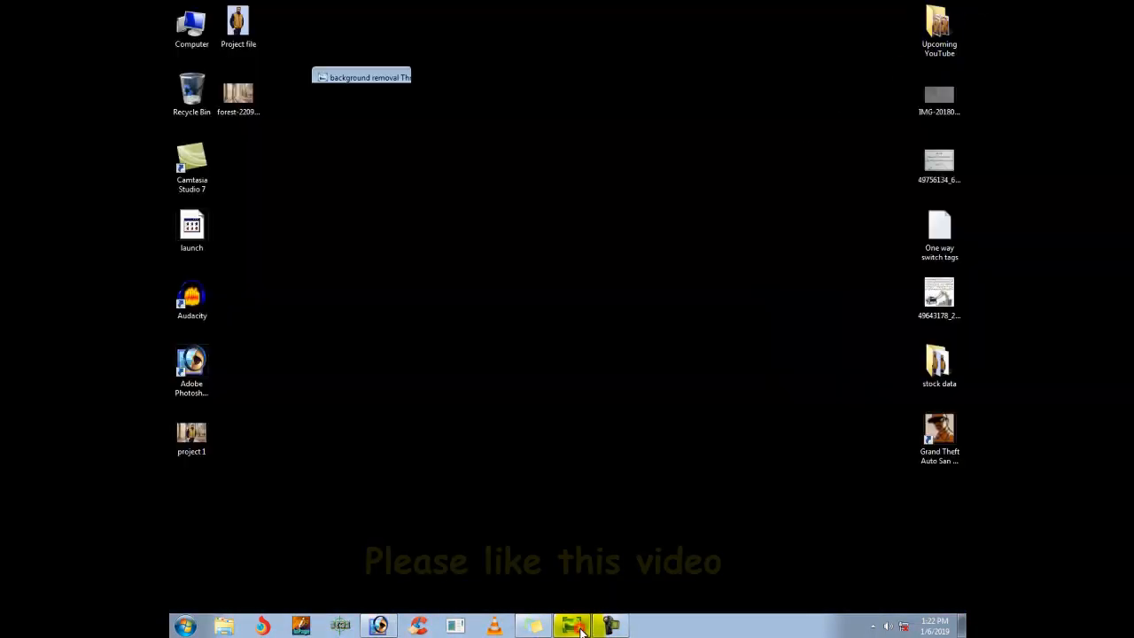